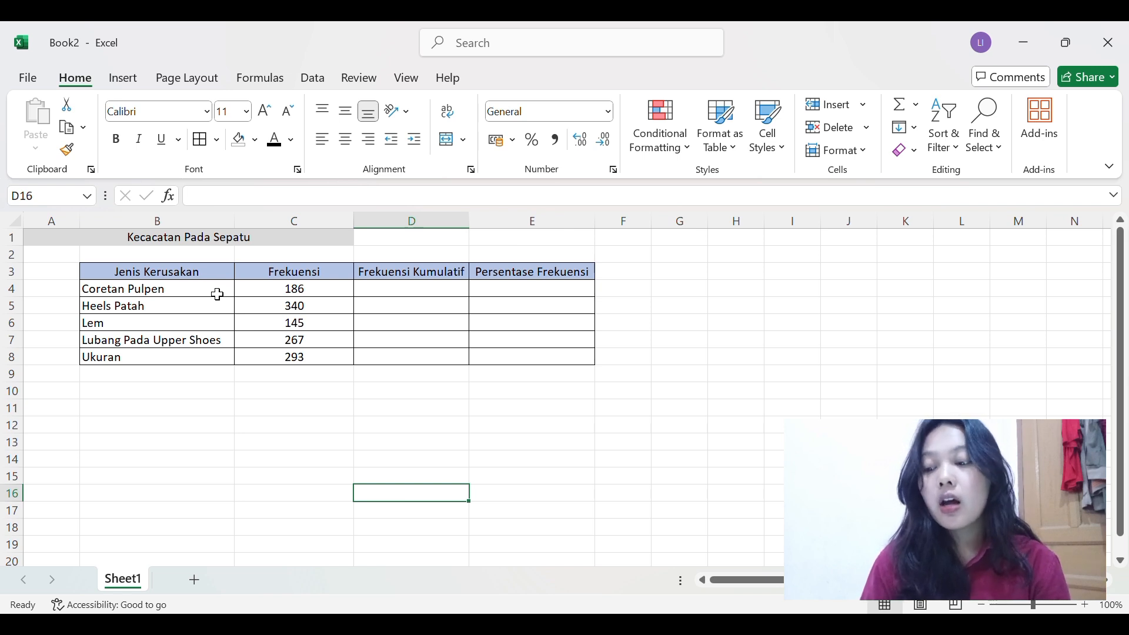
# - Sort the table rows by the Frekuensi values in C4:C8 from largest to smallest, expanding the sort to the damage types
pyautogui.moveTo(252, 295); pyautogui.dragTo(267, 353)
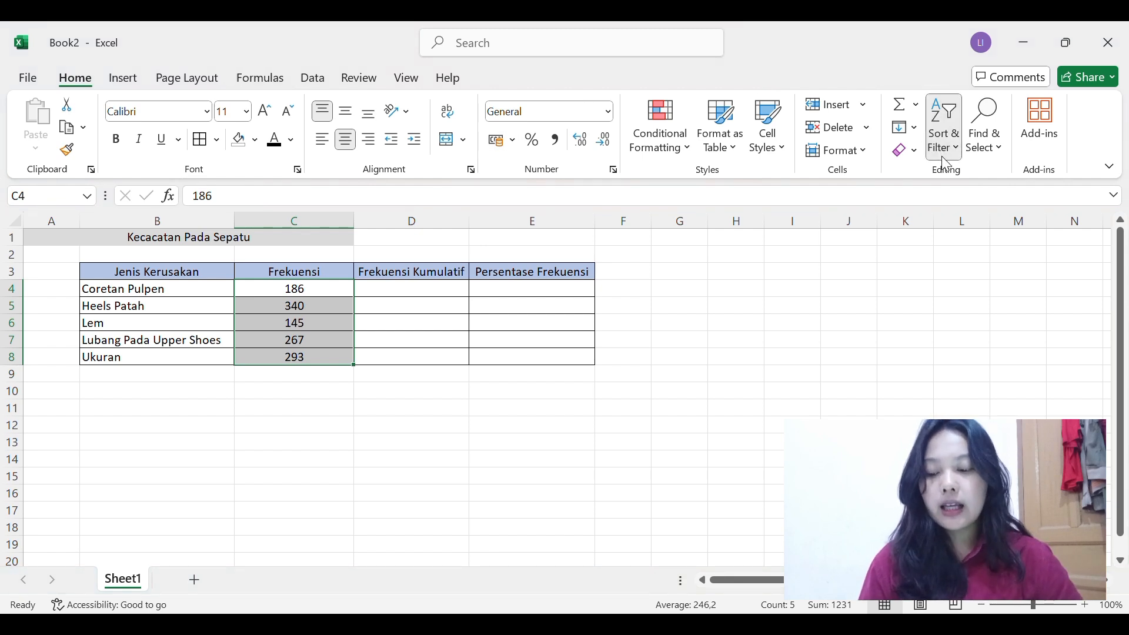
pyautogui.click(971, 202)
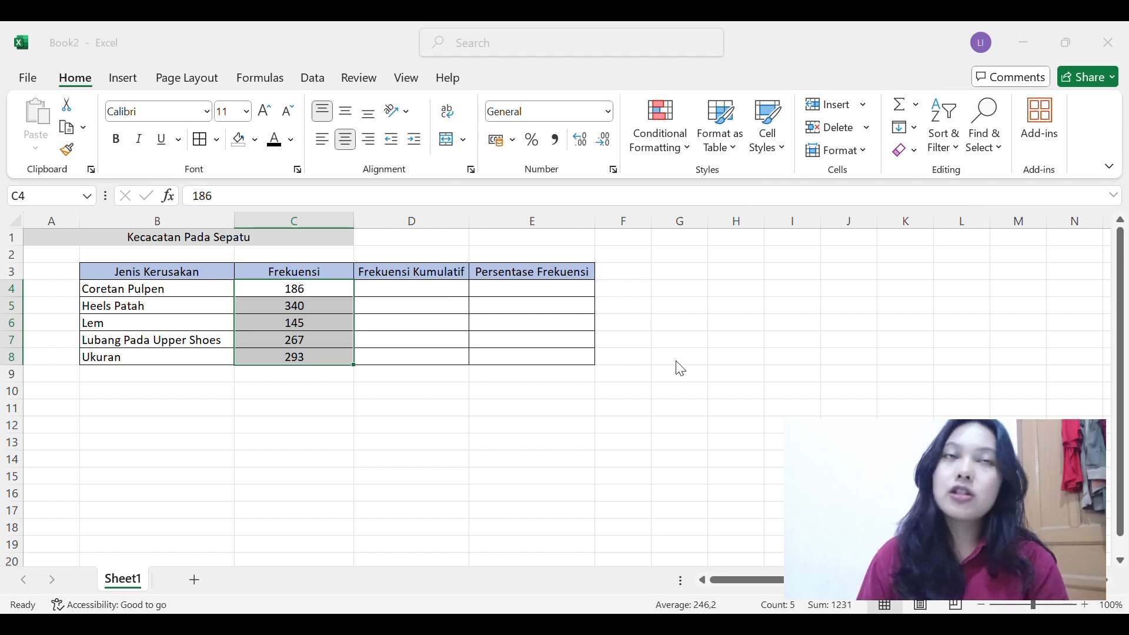
pyautogui.click(638, 364)
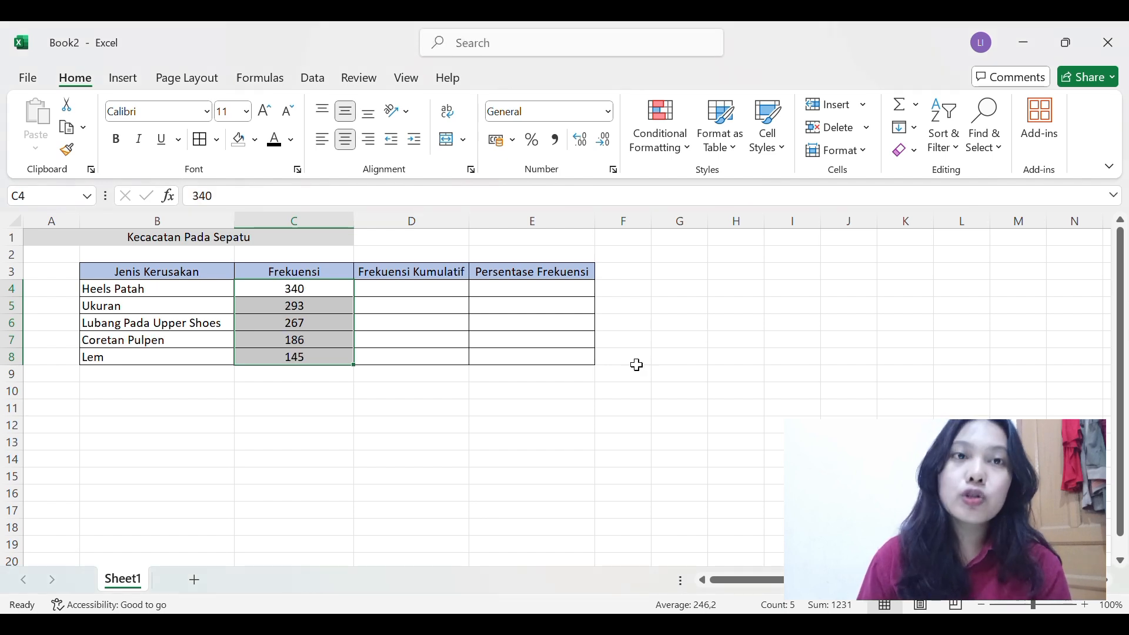
# - Enter the label "Total" in cell B9 beneath the damage types and align it to the middle
pyautogui.click(286, 379)
pyautogui.click(177, 382)
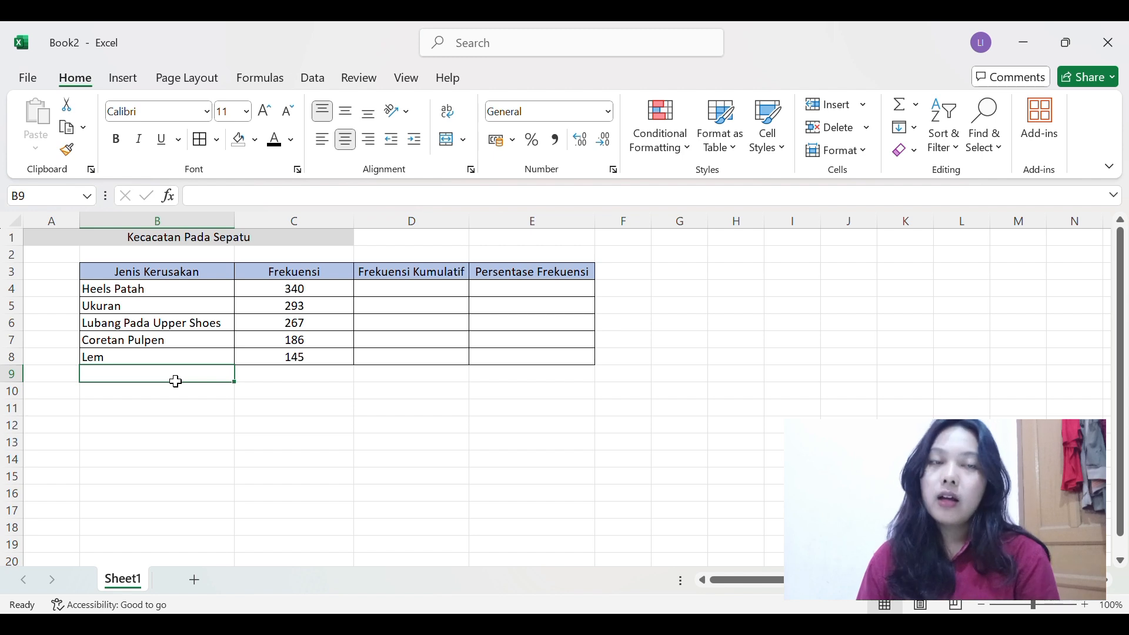
pyautogui.click(346, 111)
pyautogui.write('T')
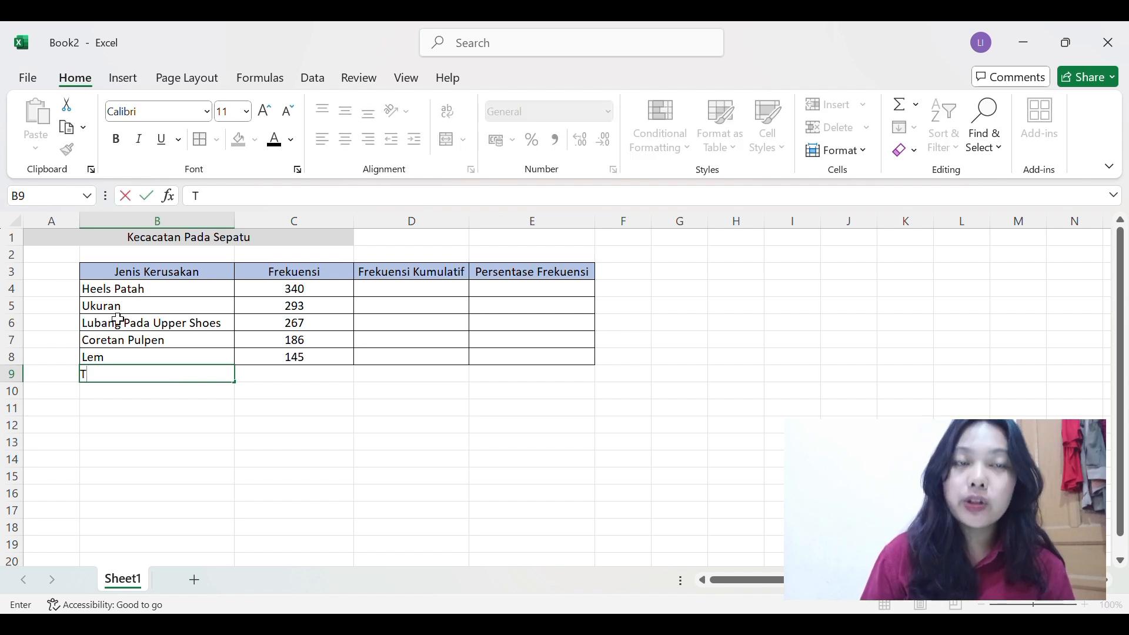
pyautogui.write('otal')
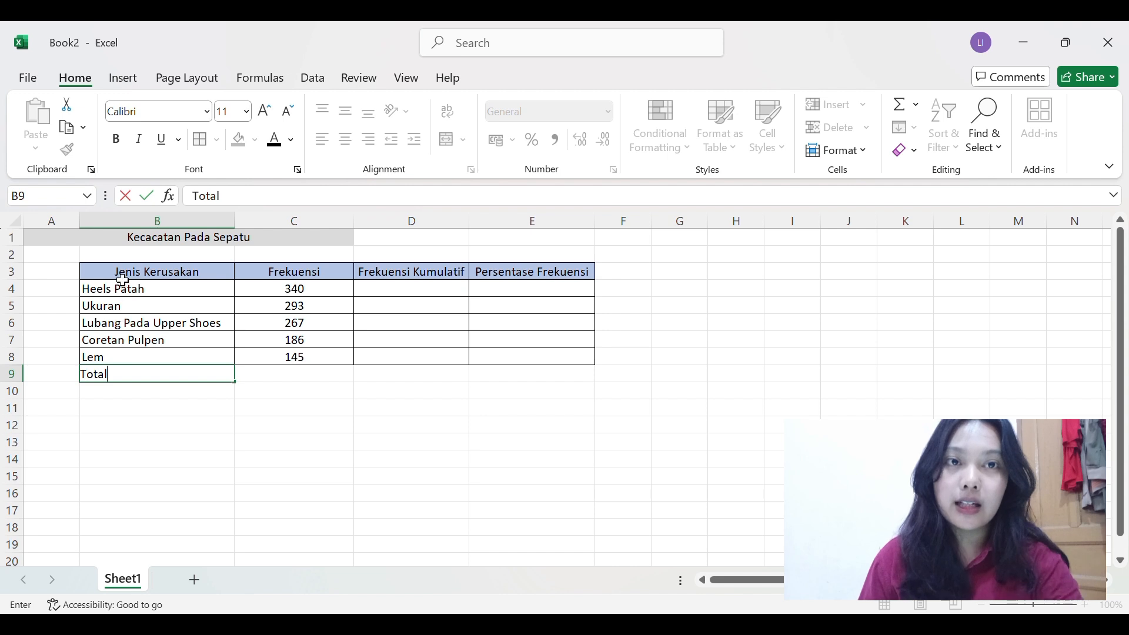
# - Calculate the total frequency in C9 with a SUM formula over C4:C8
pyautogui.click(265, 383)
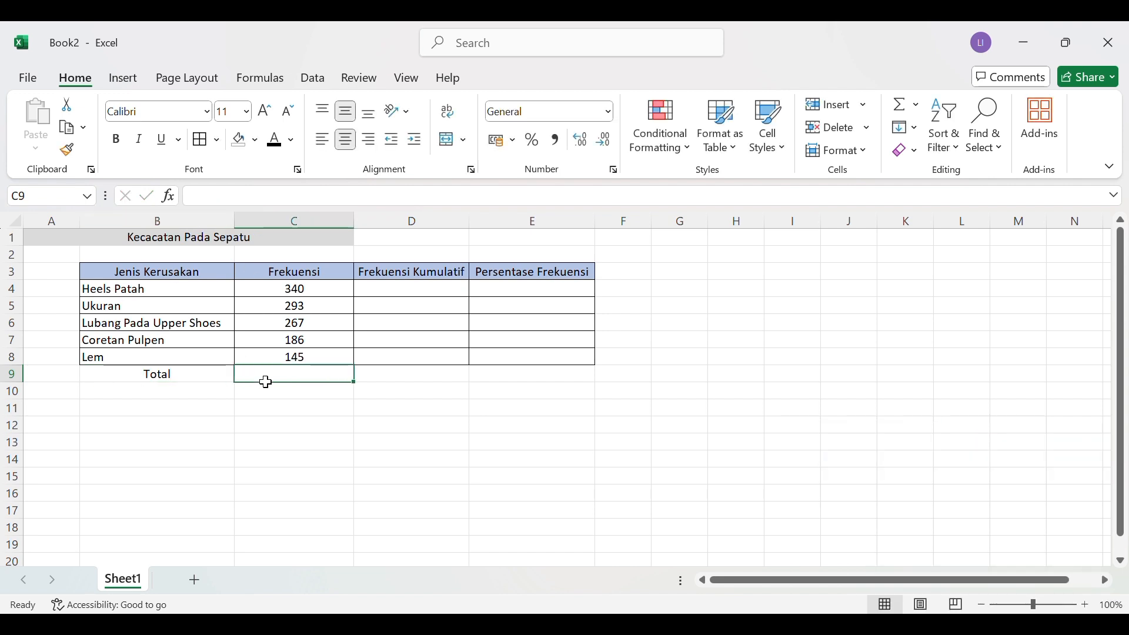
pyautogui.write('=sum')
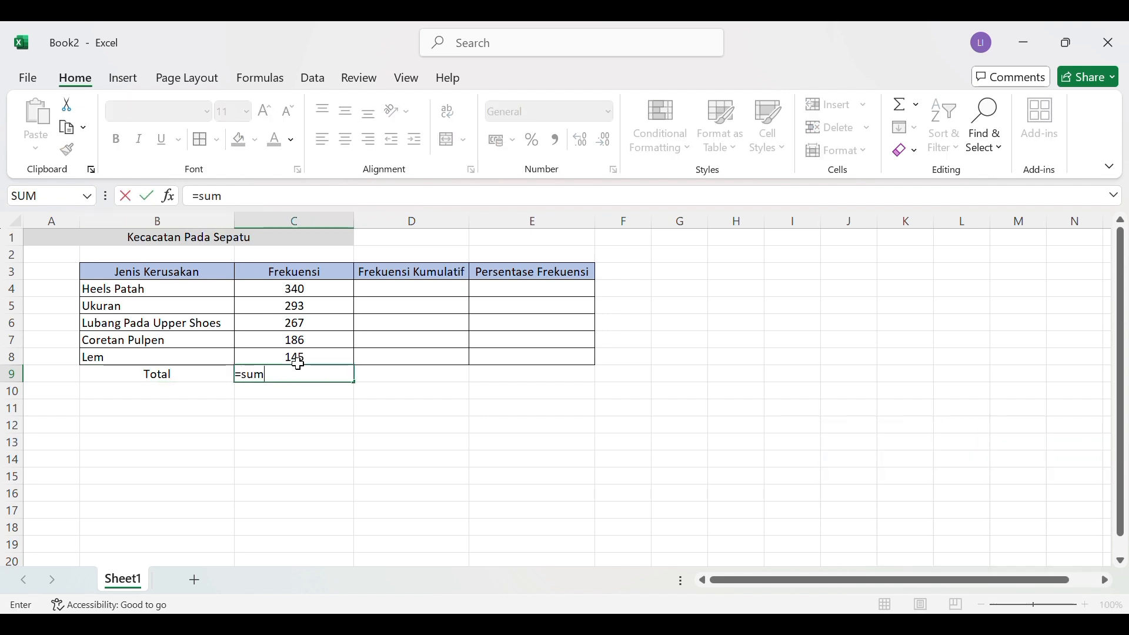
pyautogui.press('Tab')
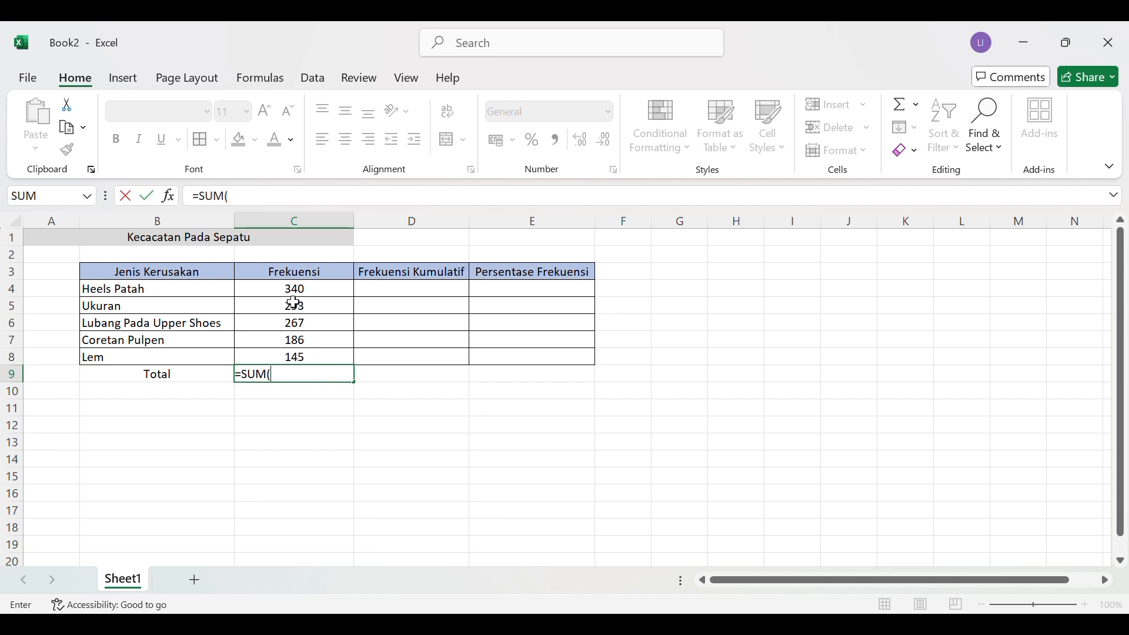
pyautogui.moveTo(292, 297); pyautogui.dragTo(295, 357)
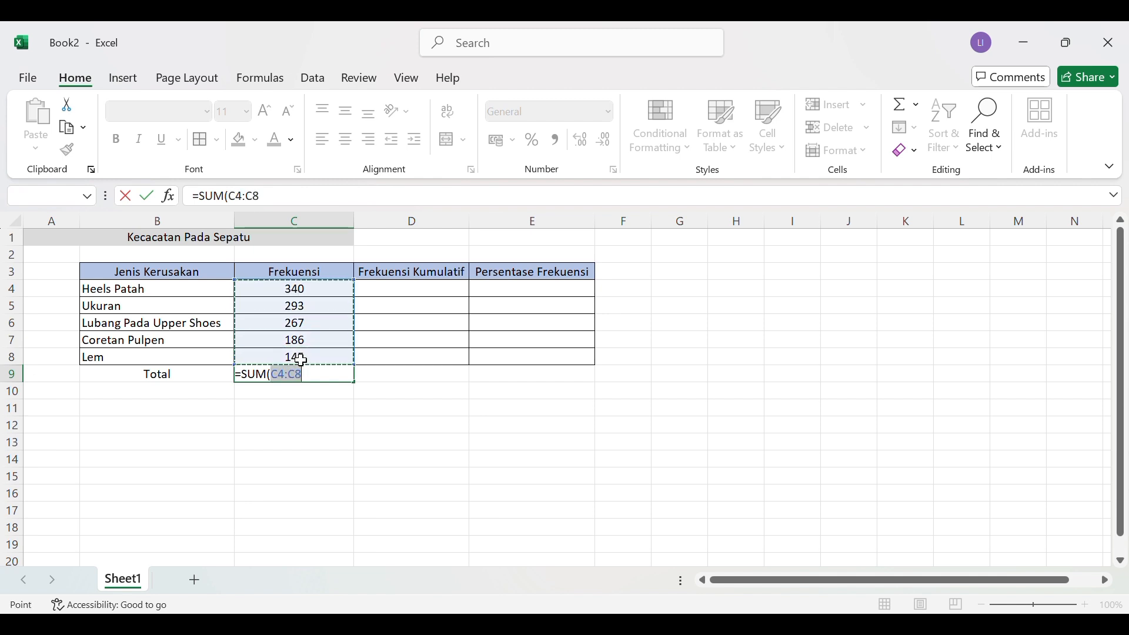
pyautogui.press('Return')
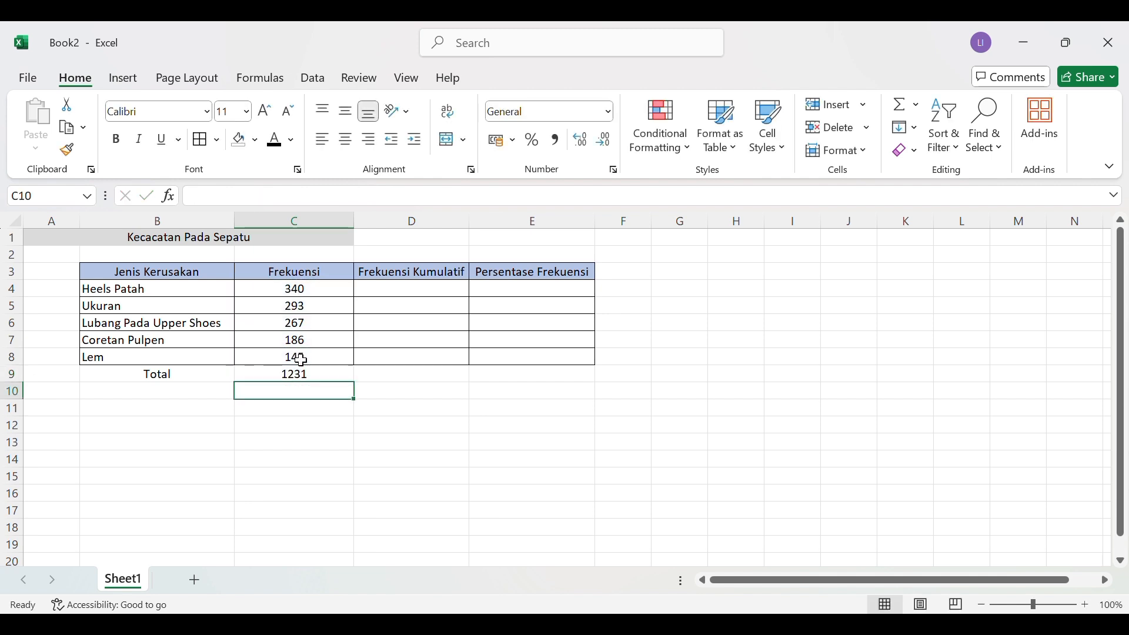
# - Start the Frekuensi Kumulatif column by entering the formula =C4 in D4 for Heels Patah
pyautogui.click(435, 298)
pyautogui.write('=')
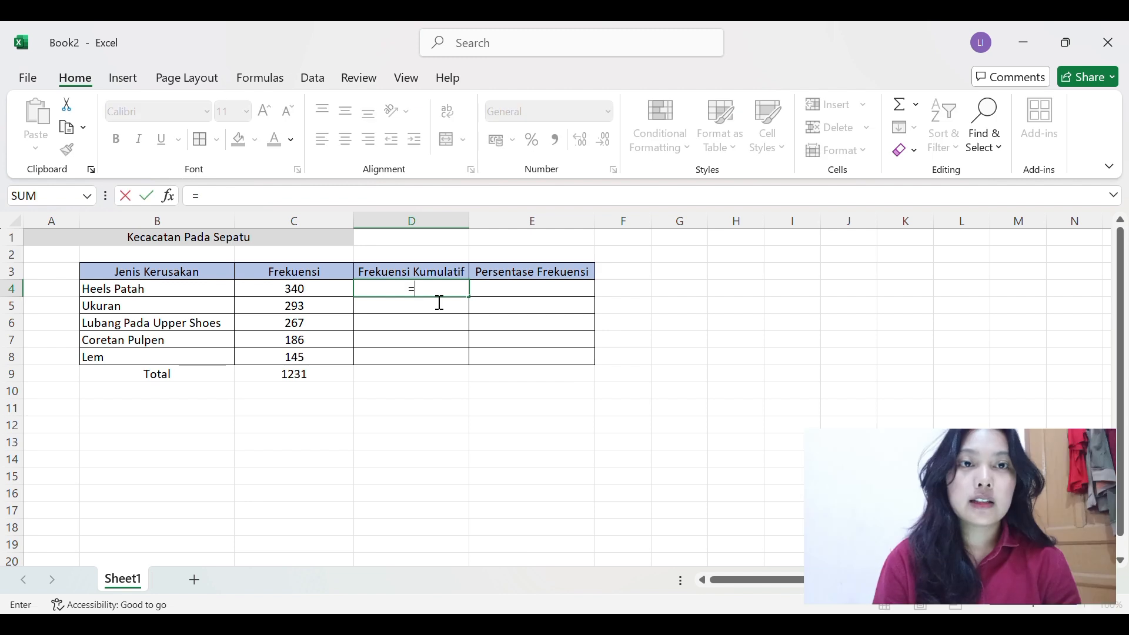
pyautogui.click(322, 294)
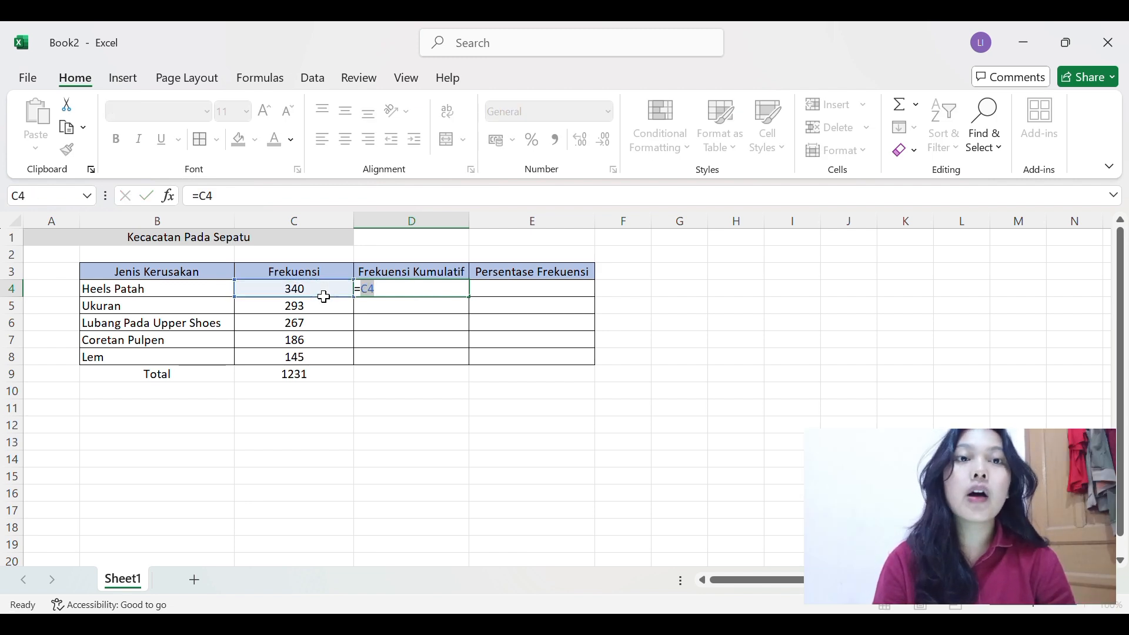
pyautogui.press('Return')
# - Enter the cumulative frequency formula =C5+D4 in D5 for Ukuran
pyautogui.write('=')
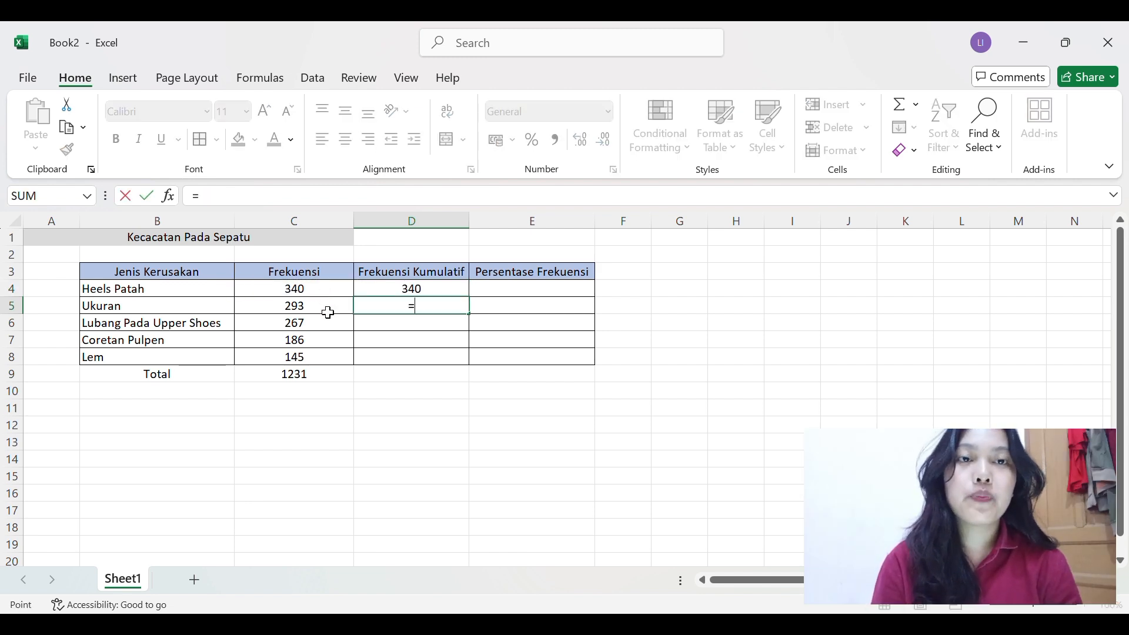
pyautogui.click(328, 313)
pyautogui.write('+')
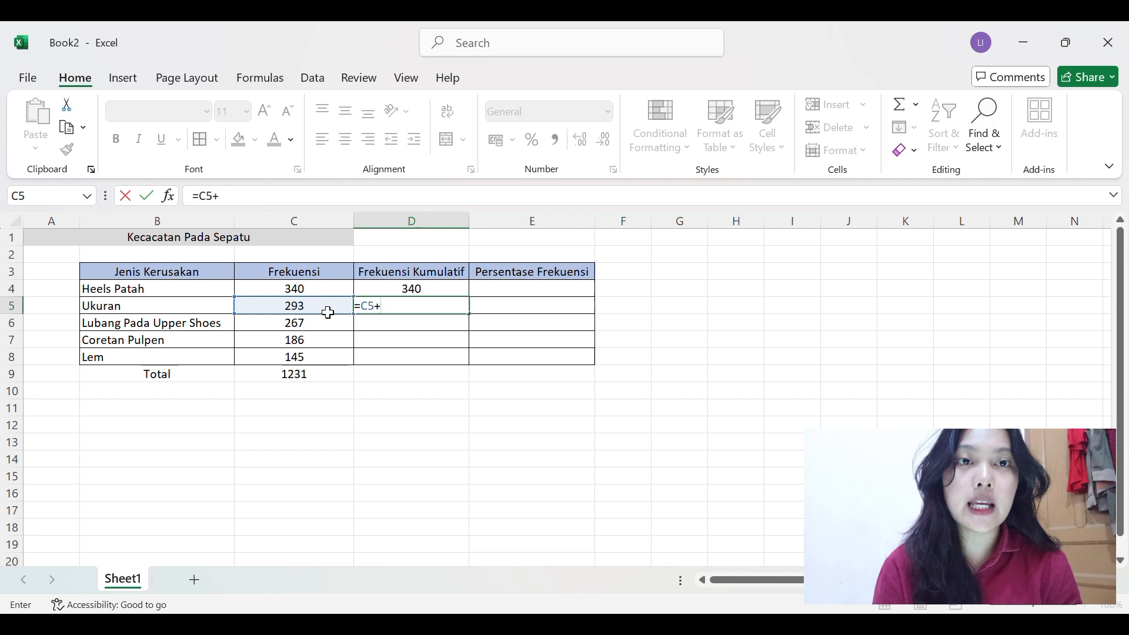
pyautogui.click(370, 297)
pyautogui.press('Return')
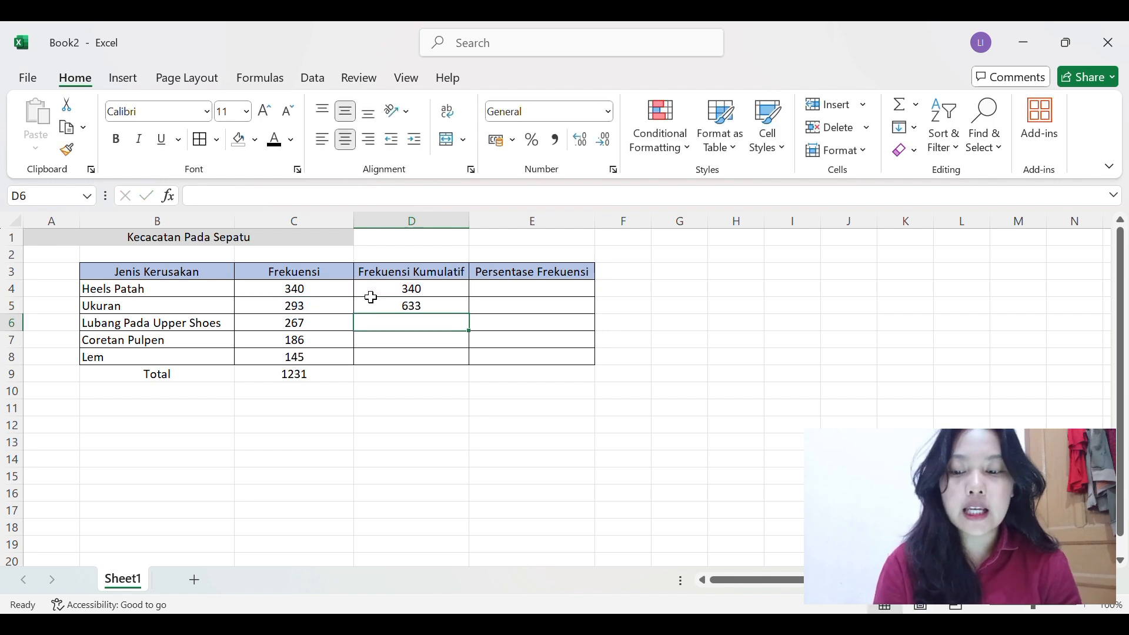
# - Enter the cumulative frequency formula =C6+D5 in D6 for Lubang Pada Upper Shoes
pyautogui.write('+')
pyautogui.press('BackSpace')
pyautogui.write('=')
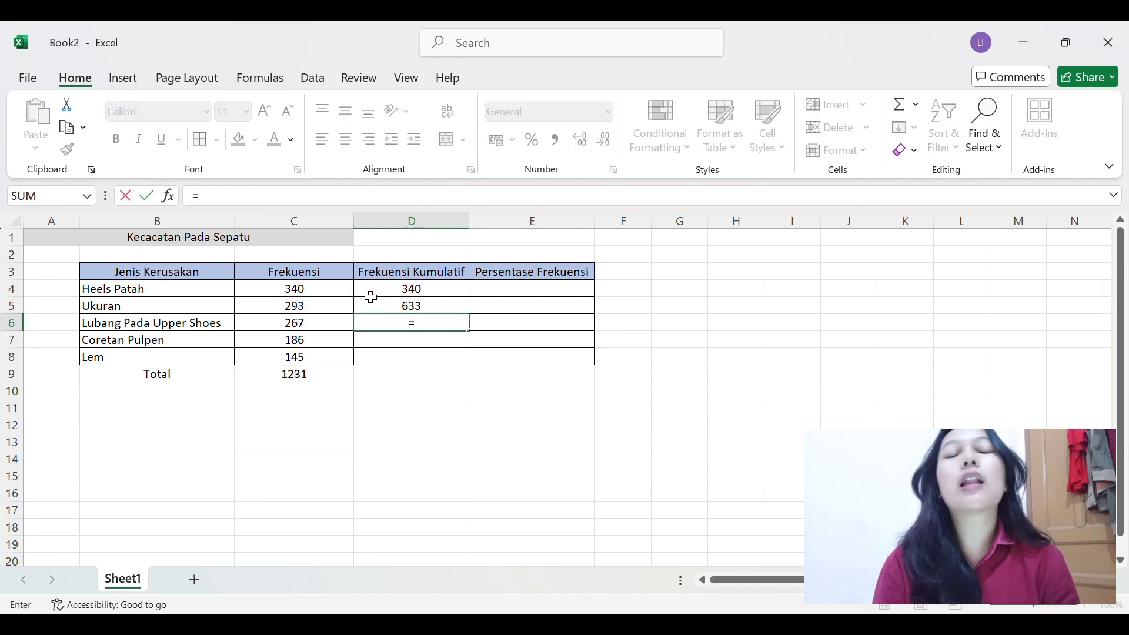
pyautogui.click(320, 324)
pyautogui.write('+')
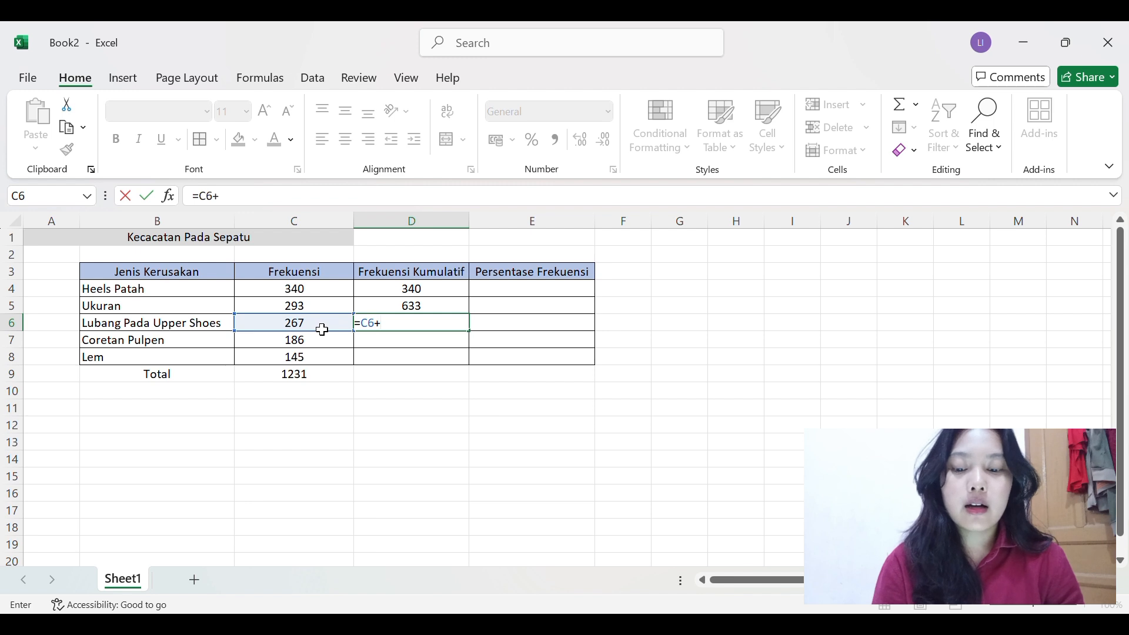
pyautogui.click(386, 313)
pyautogui.press('Return')
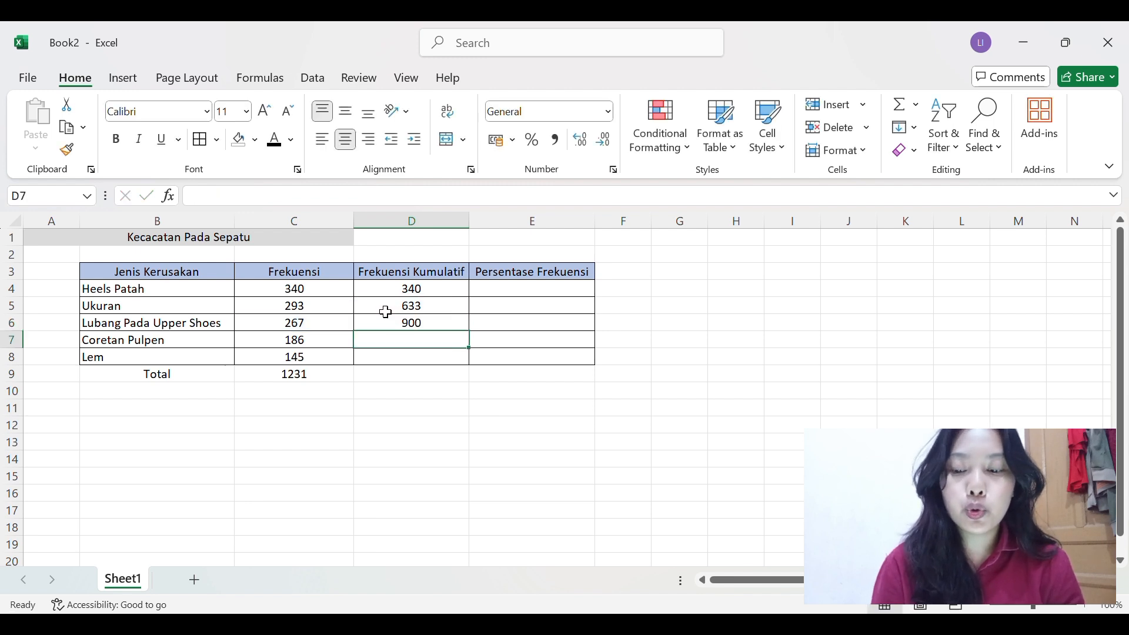
# - Enter the cumulative frequency formula =C7+D6 in D7 for Coretan Pulpen
pyautogui.write('=')
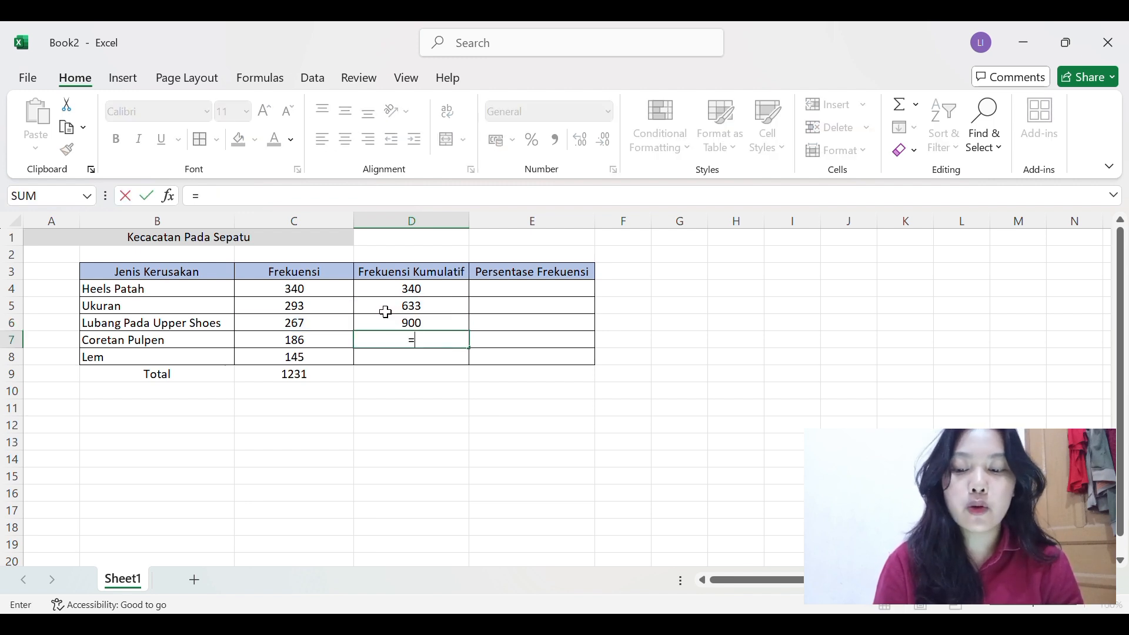
pyautogui.press('Left')
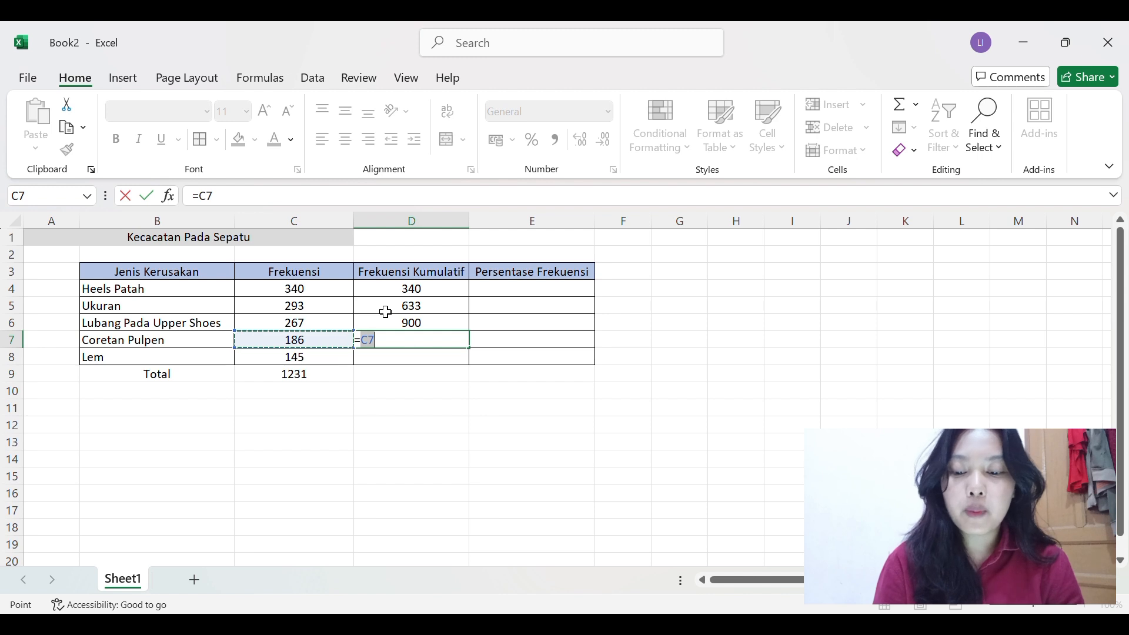
pyautogui.write('+')
pyautogui.press('Up')
pyautogui.press('Return')
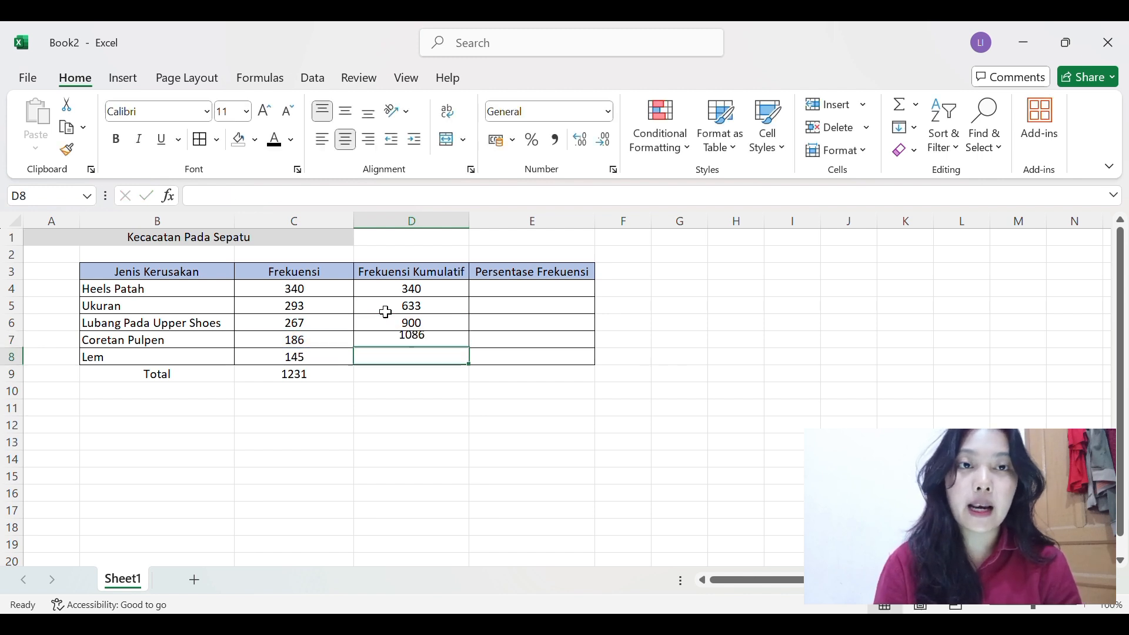
# - Complete the Frekuensi Kumulatif column by entering the formula =C8+D7 in D8 for Lem
pyautogui.write('=')
pyautogui.press('Left')
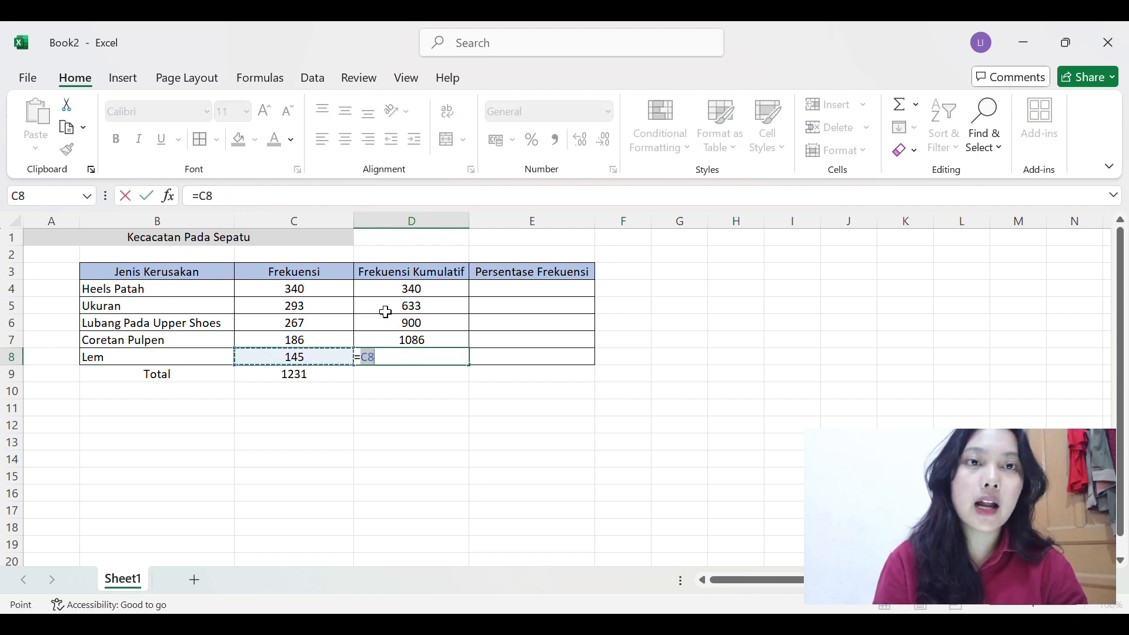
pyautogui.write('+')
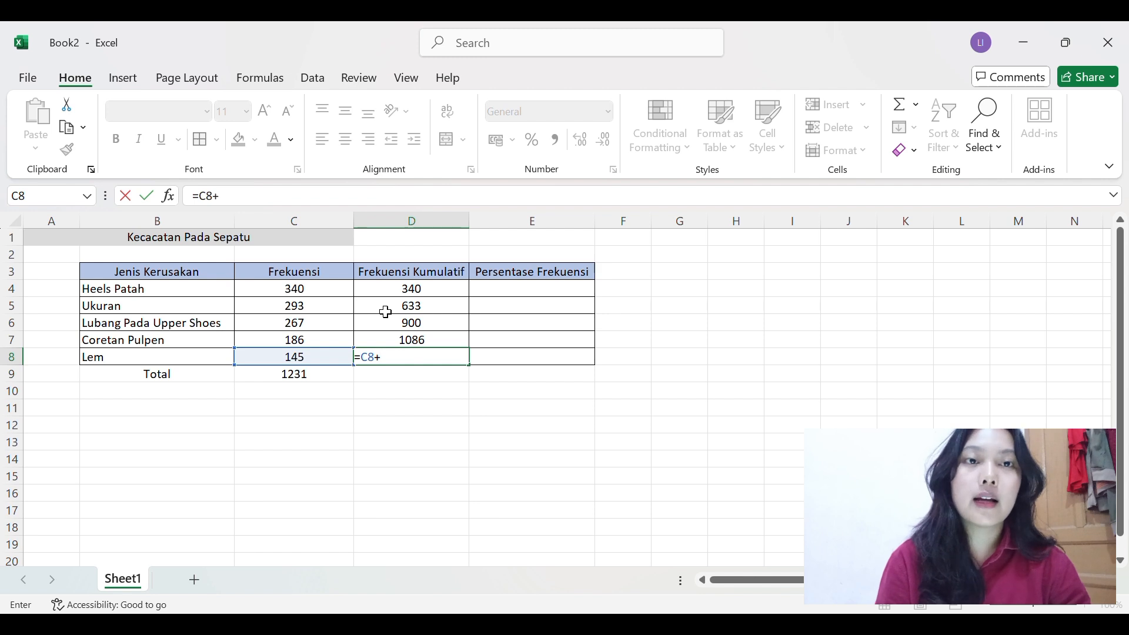
pyautogui.press('Up')
pyautogui.press('Return')
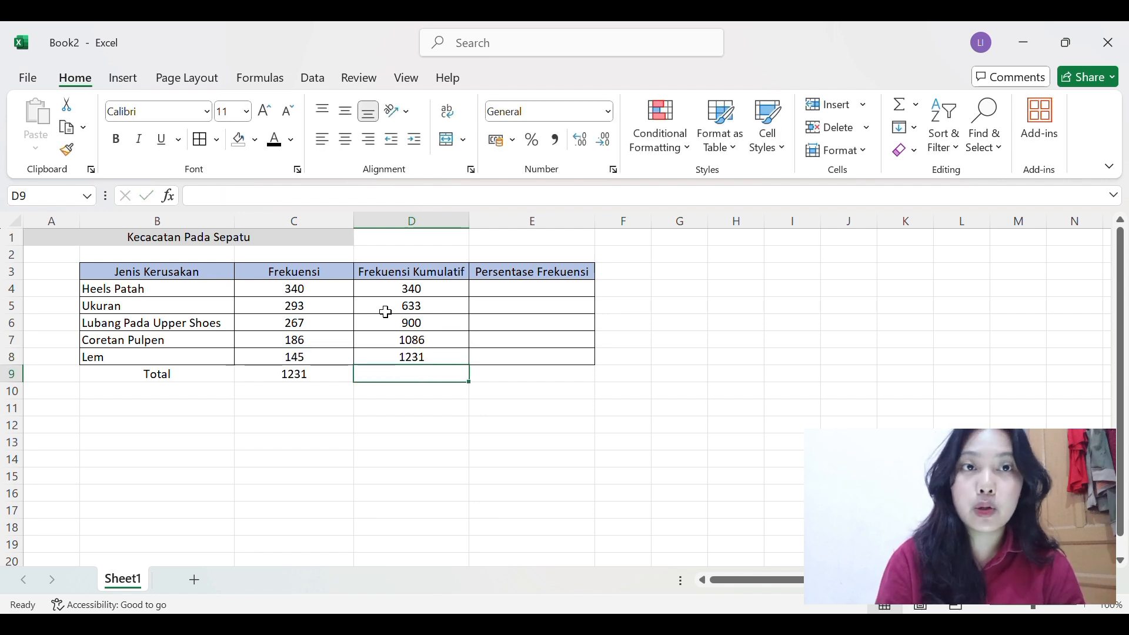
# - Enter the formula =D4/D8 in E4 to calculate the Persentase Frekuensi for Heels Patah
pyautogui.click(517, 297)
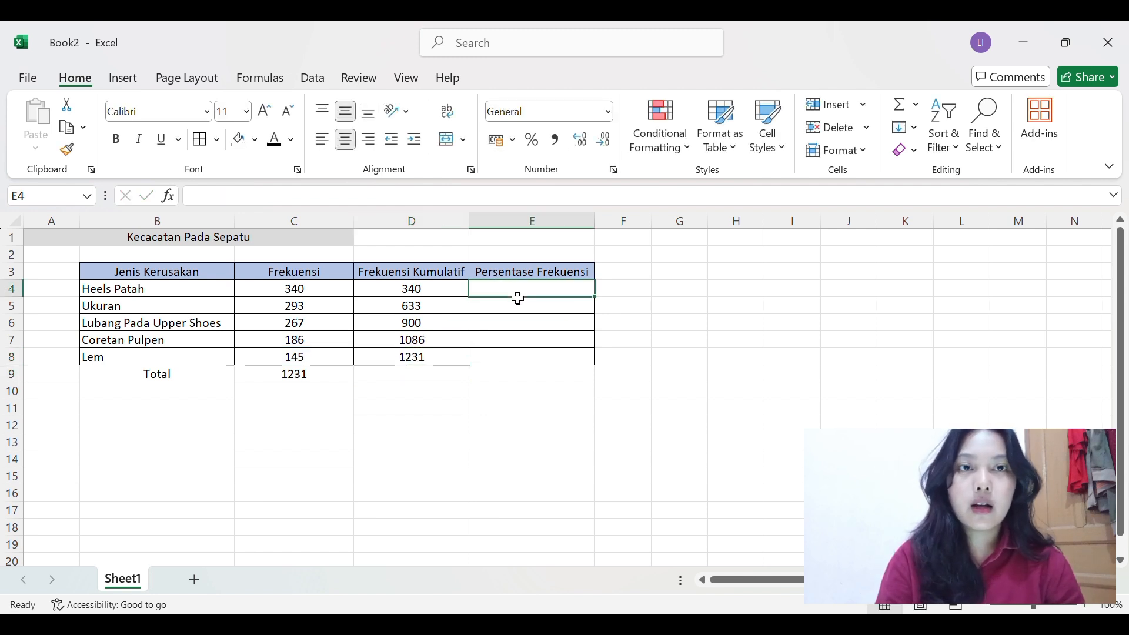
pyautogui.write('=')
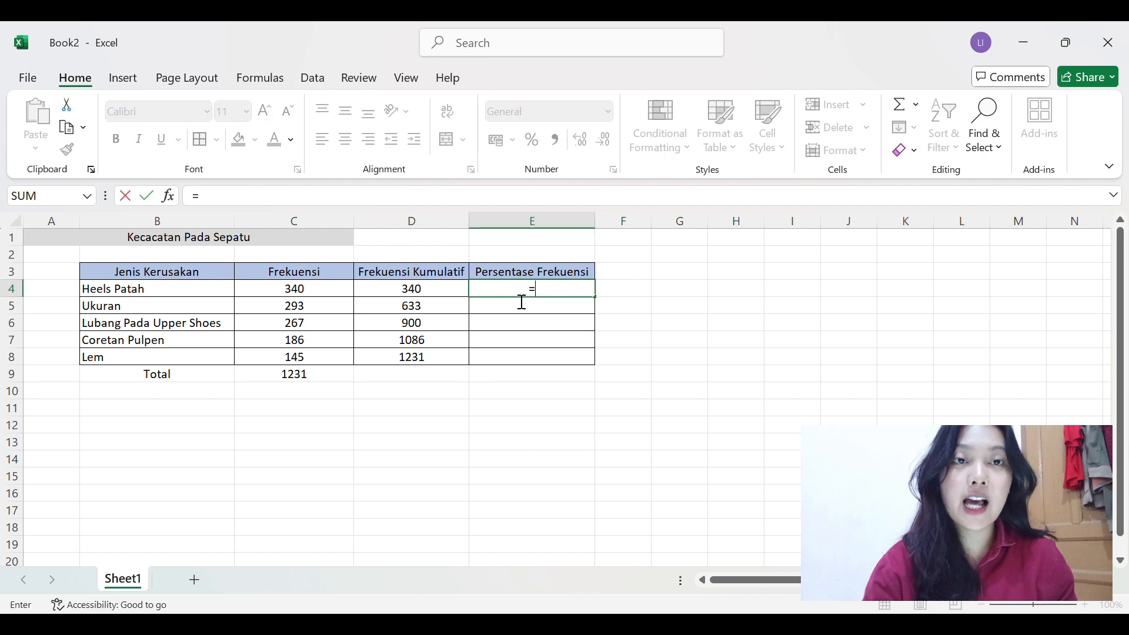
pyautogui.click(459, 291)
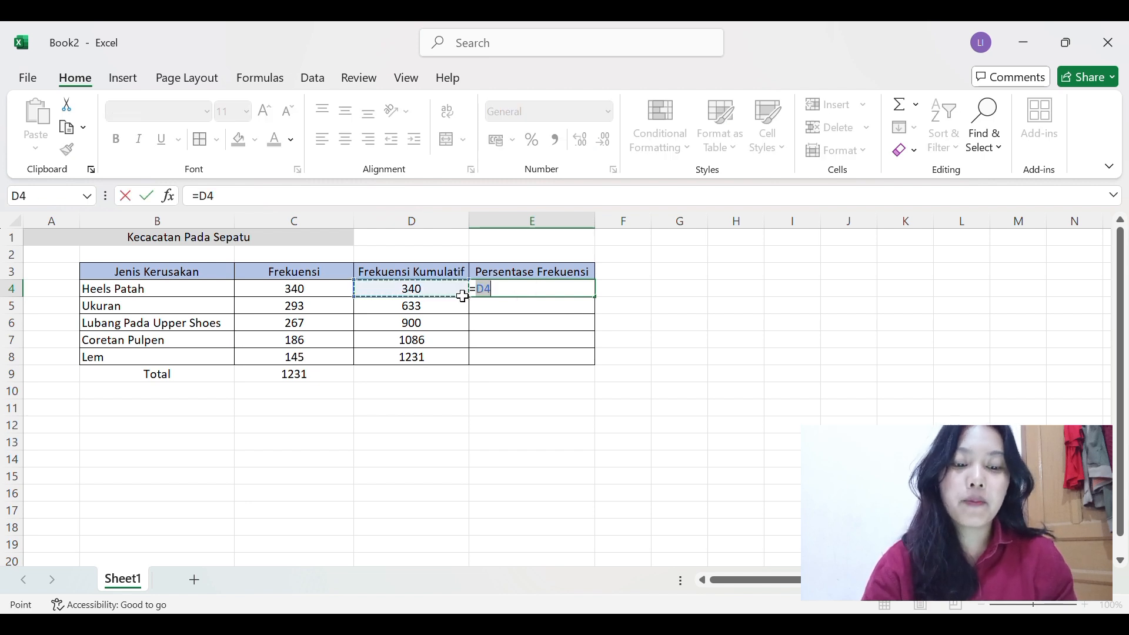
pyautogui.write('/')
pyautogui.click(450, 364)
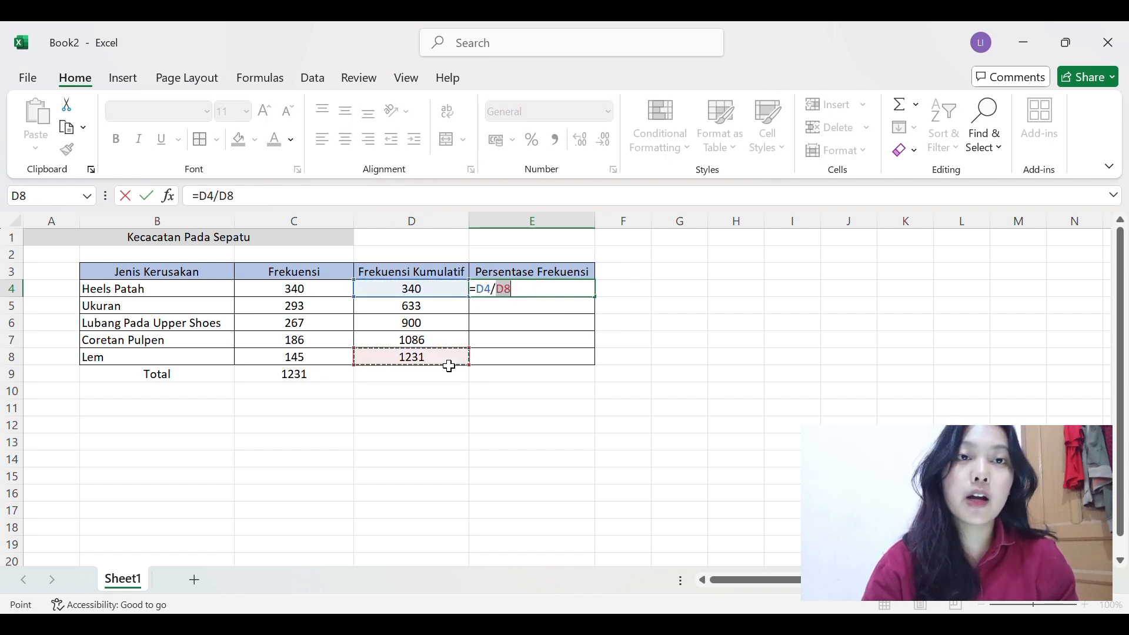
pyautogui.press('Return')
# - Enter the formula =D5/D8 in E5 to calculate the Persentase Frekuensi for Ukuran
pyautogui.write('=')
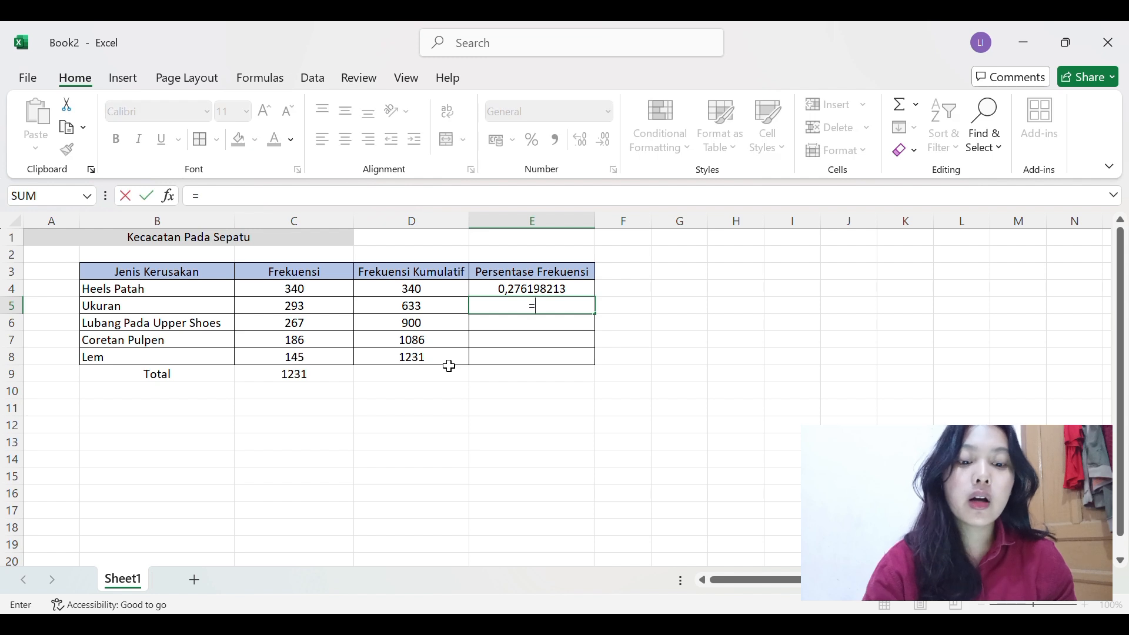
pyautogui.click(415, 314)
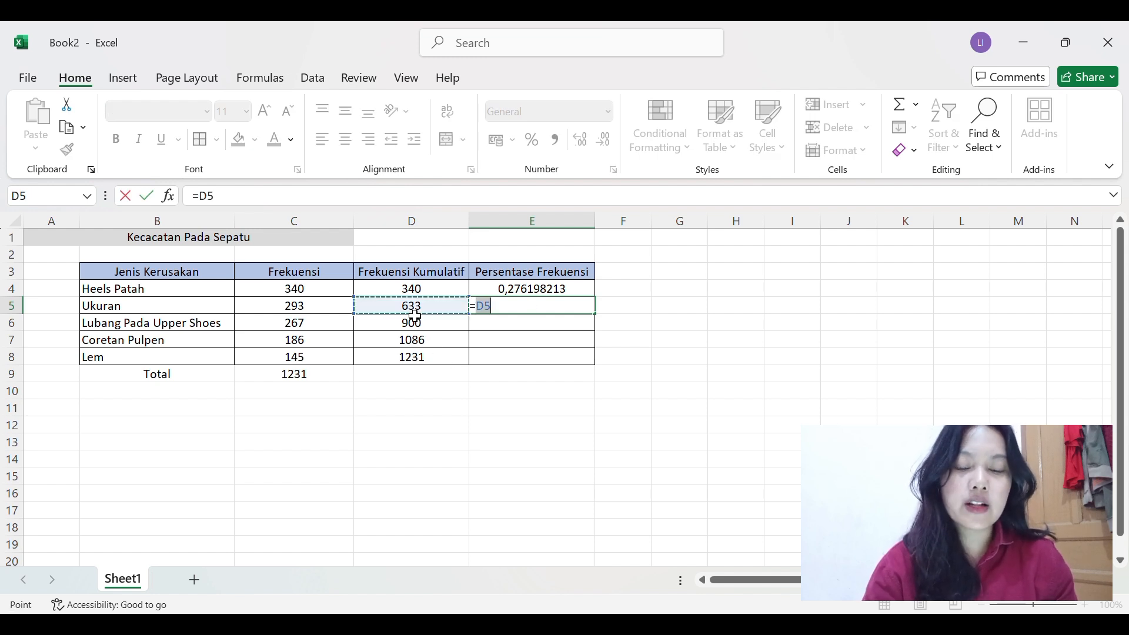
pyautogui.write('/')
pyautogui.click(421, 362)
pyautogui.press('Return')
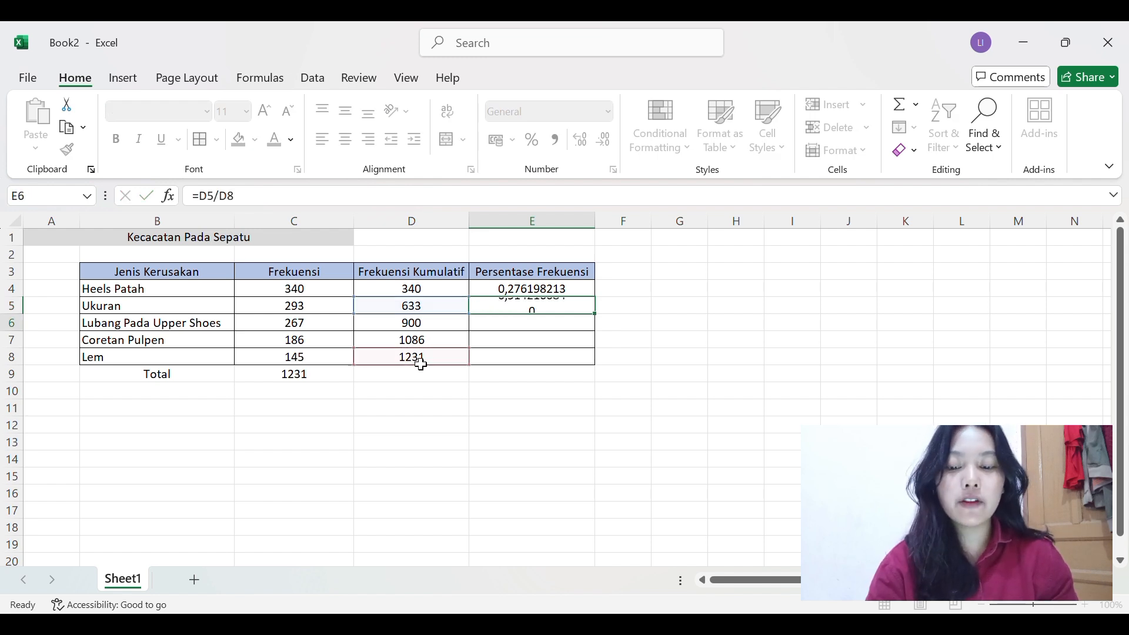
# - Enter the formula =D6/D8 in E6 to calculate the Persentase Frekuensi for Lubang Pada Upper Shoes
pyautogui.write('=')
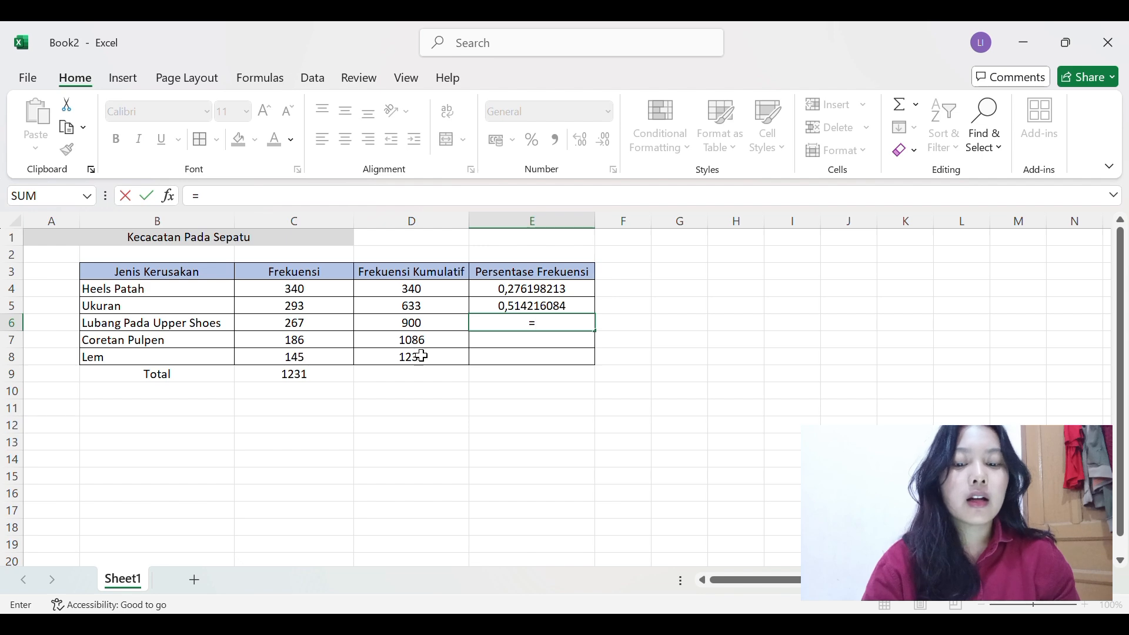
pyautogui.click(419, 329)
pyautogui.write('/')
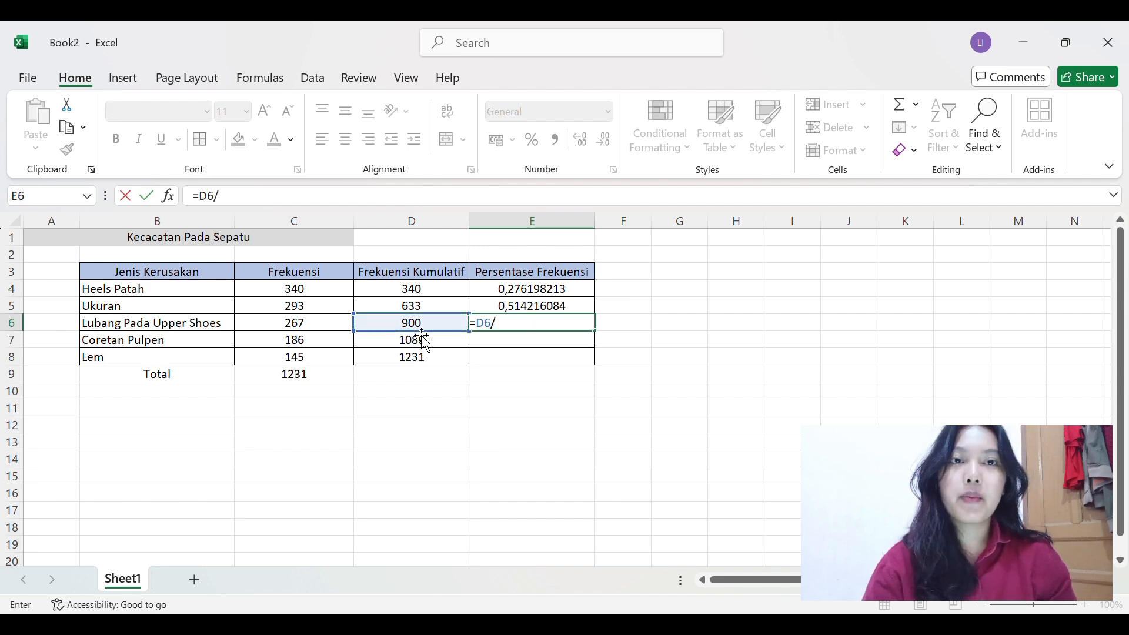
pyautogui.click(428, 361)
pyautogui.press('Return')
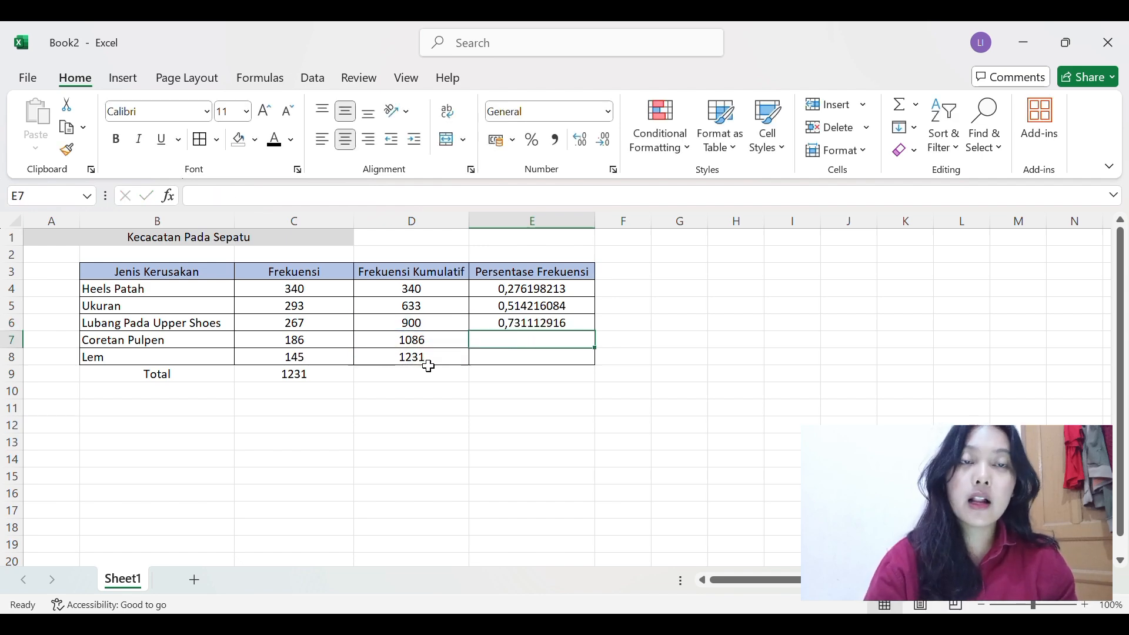
# - Enter the formula =D7/D8 in E7 to calculate the Persentase Frekuensi for Coretan Pulpen
pyautogui.write('=')
pyautogui.click(421, 348)
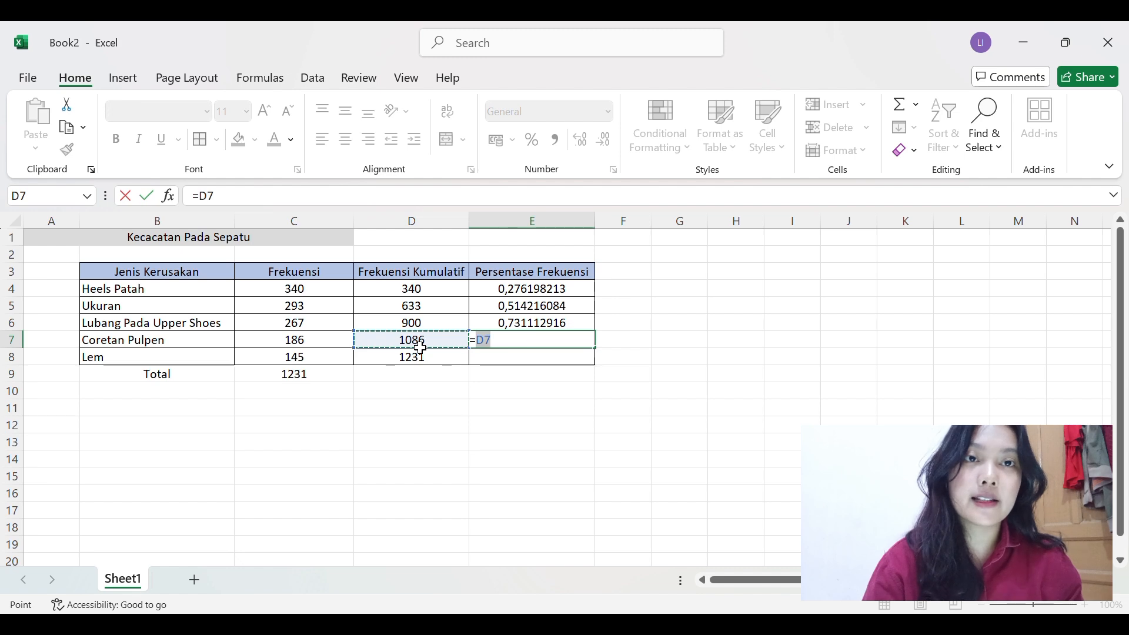
pyautogui.write('/')
pyautogui.click(425, 361)
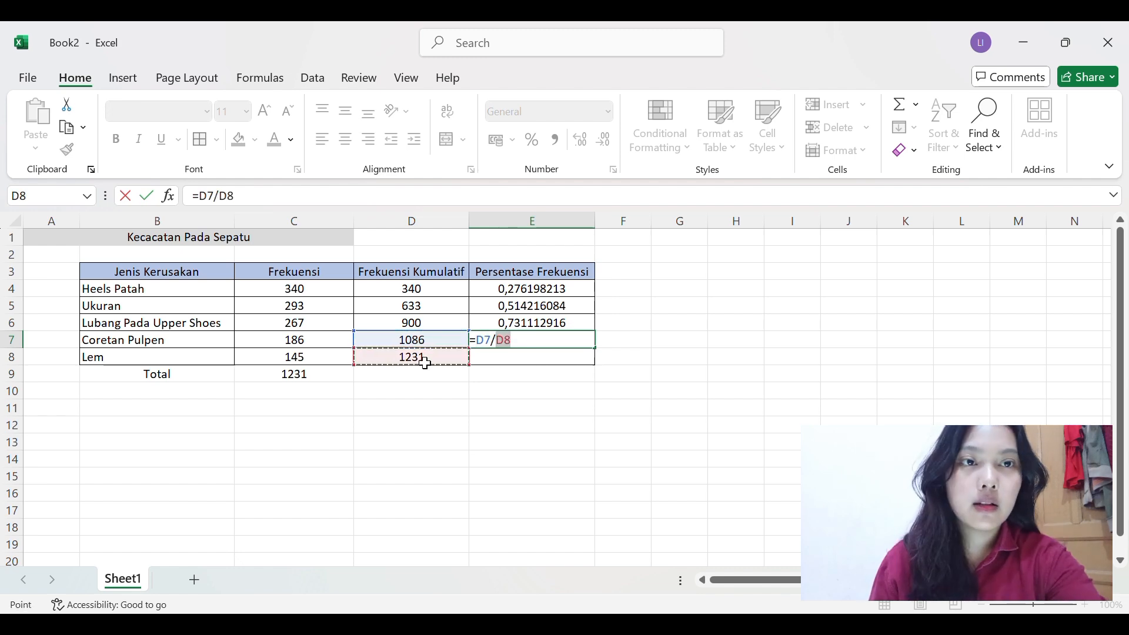
pyautogui.press('Return')
# - Complete the Persentase Frekuensi column in E8 for Lem by dividing D8 by the overall total frequency
pyautogui.write('=')
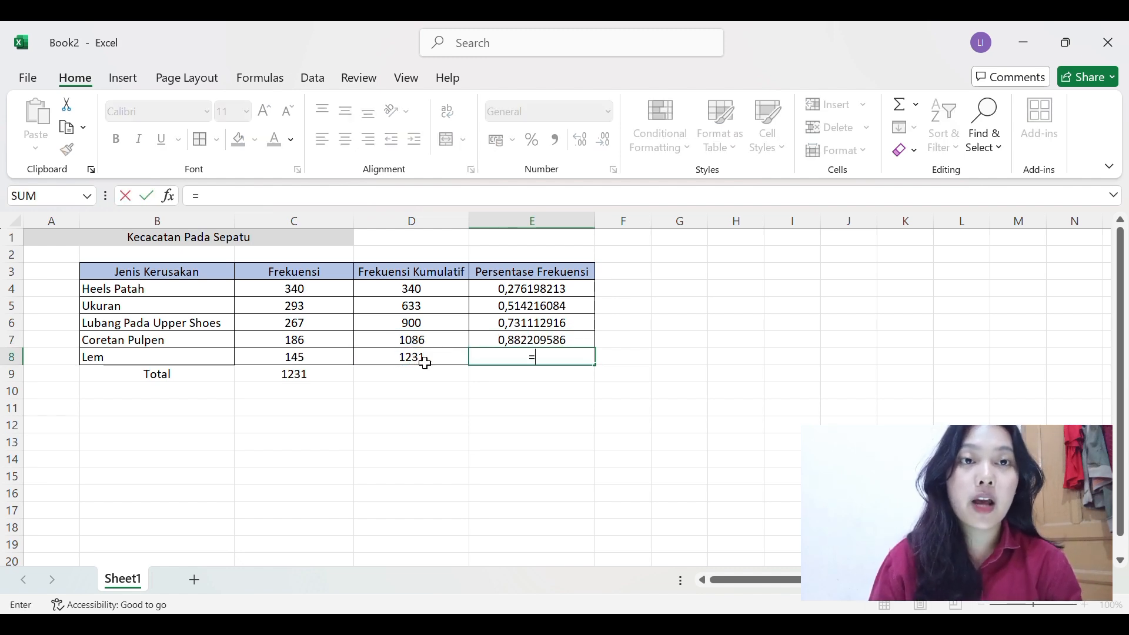
pyautogui.click(425, 362)
pyautogui.write('/')
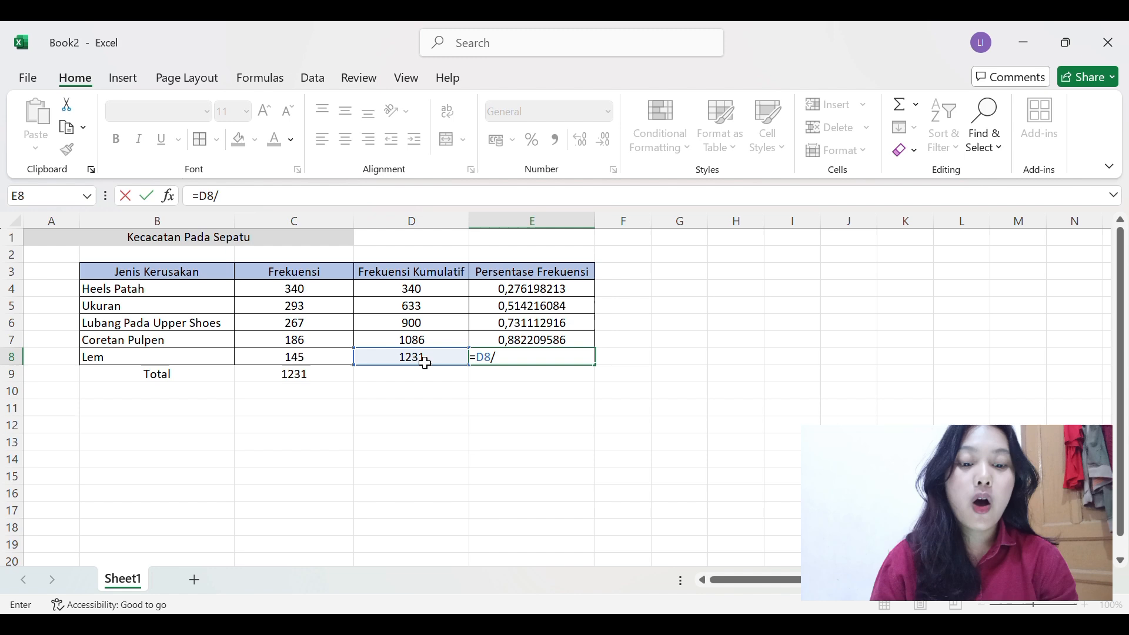
pyautogui.click(348, 386)
pyautogui.press('Return')
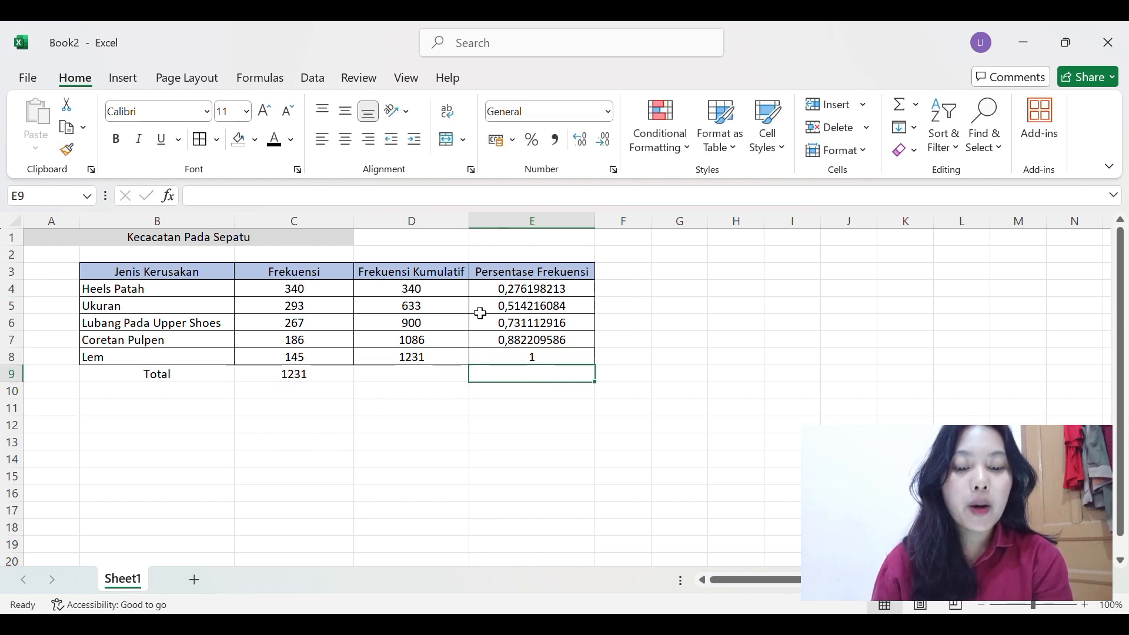
# - Format E4:E8 as Percentage and add borders to the Total cells B9:C9
pyautogui.moveTo(486, 290); pyautogui.dragTo(504, 355)
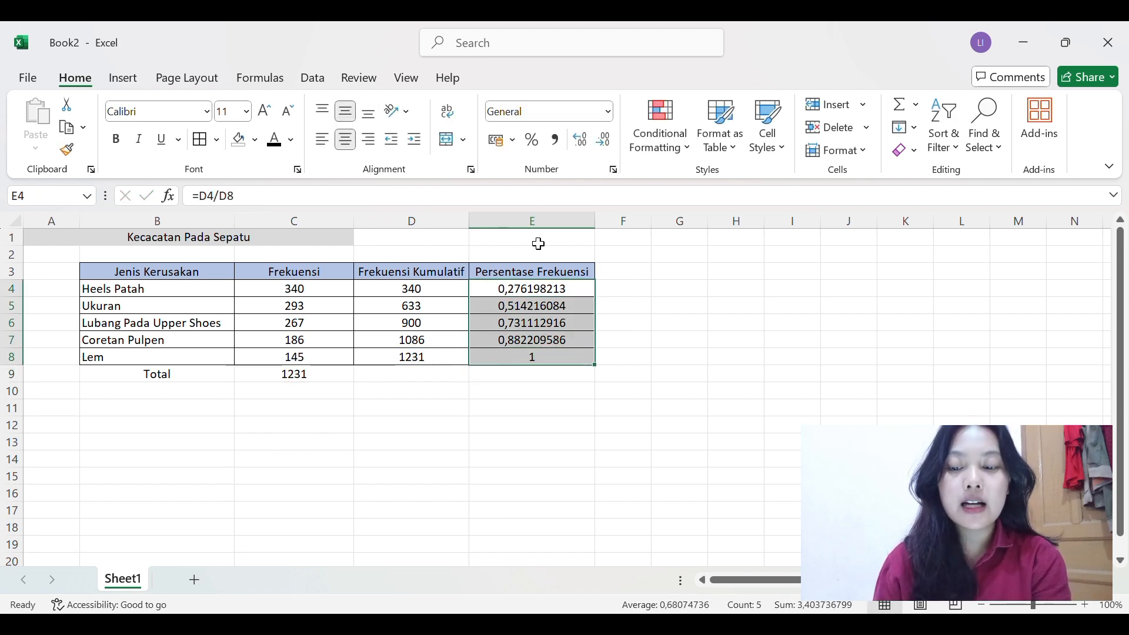
pyautogui.click(533, 143)
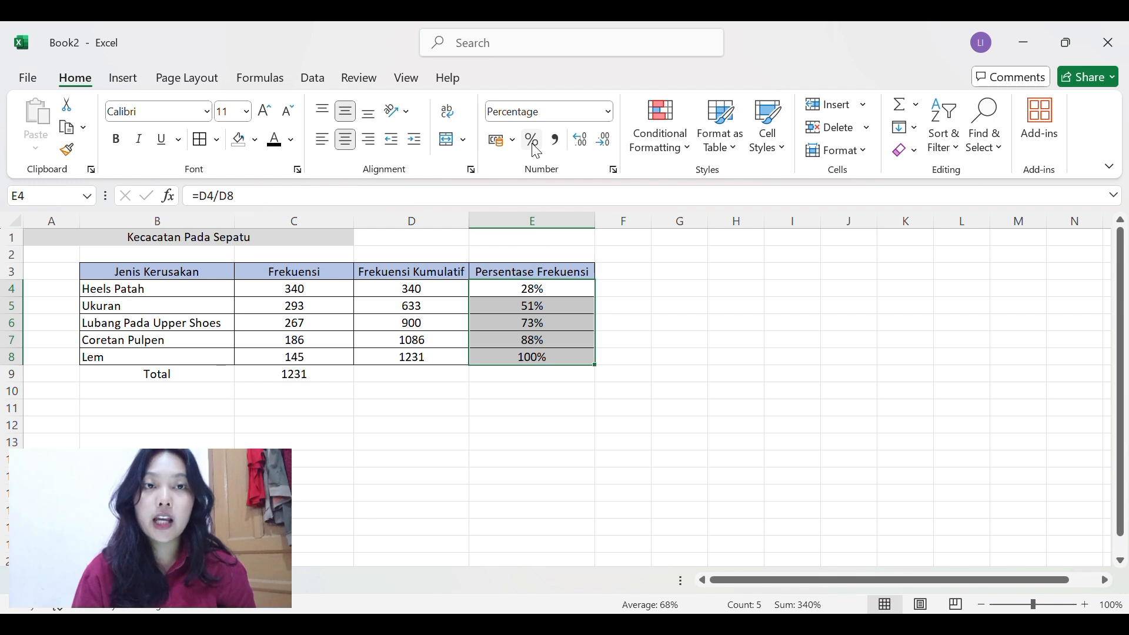
pyautogui.moveTo(150, 378); pyautogui.dragTo(252, 379)
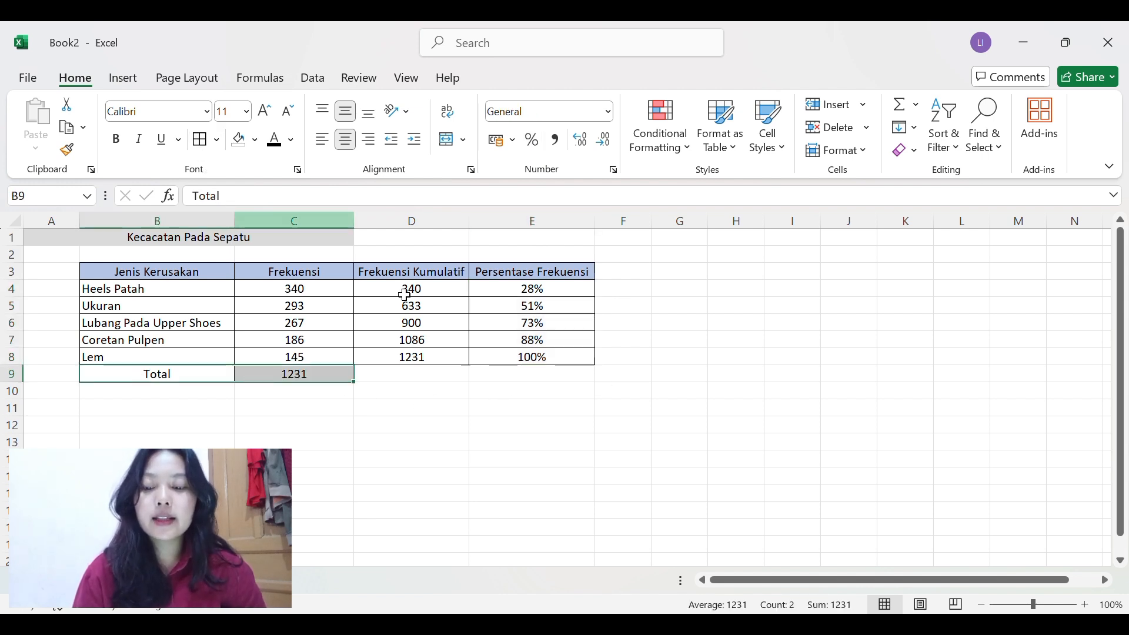
pyautogui.scroll(-1, 541, 467)
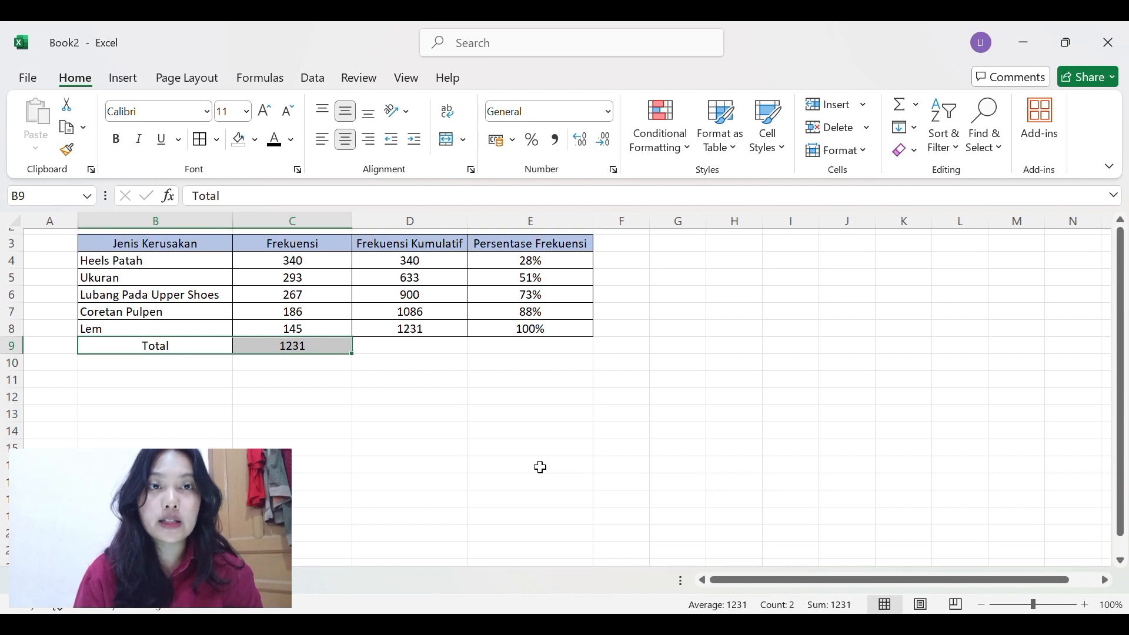
pyautogui.click(467, 411)
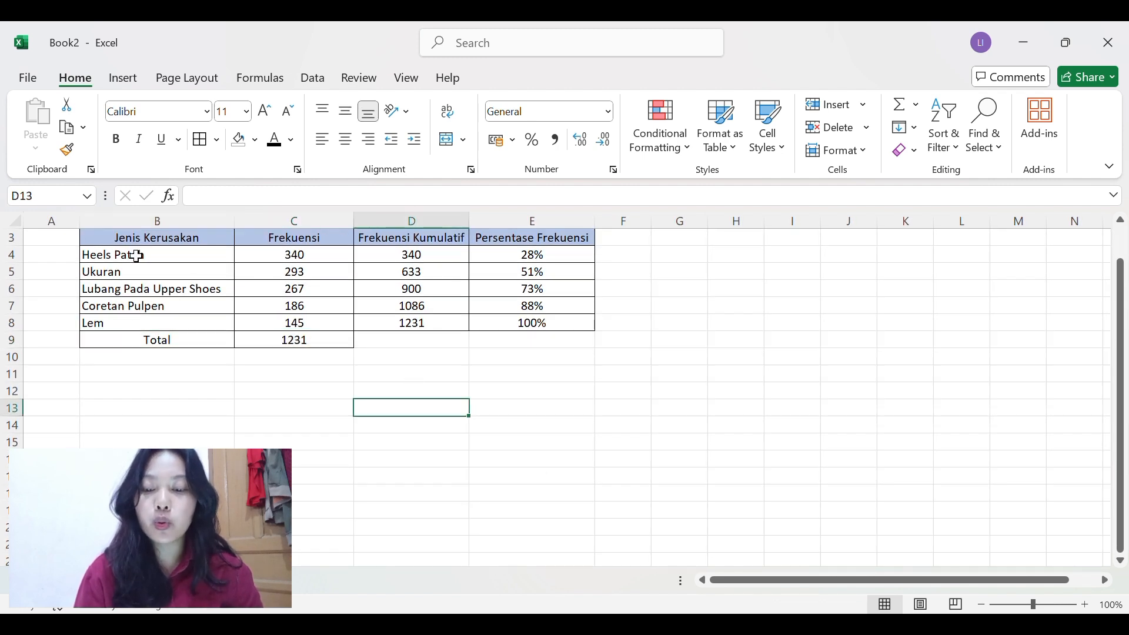
# - Insert a column chart from Jenis Kerusakan and Frekuensi in B3:C8 and place it beside the table
pyautogui.moveTo(118, 239); pyautogui.dragTo(317, 325)
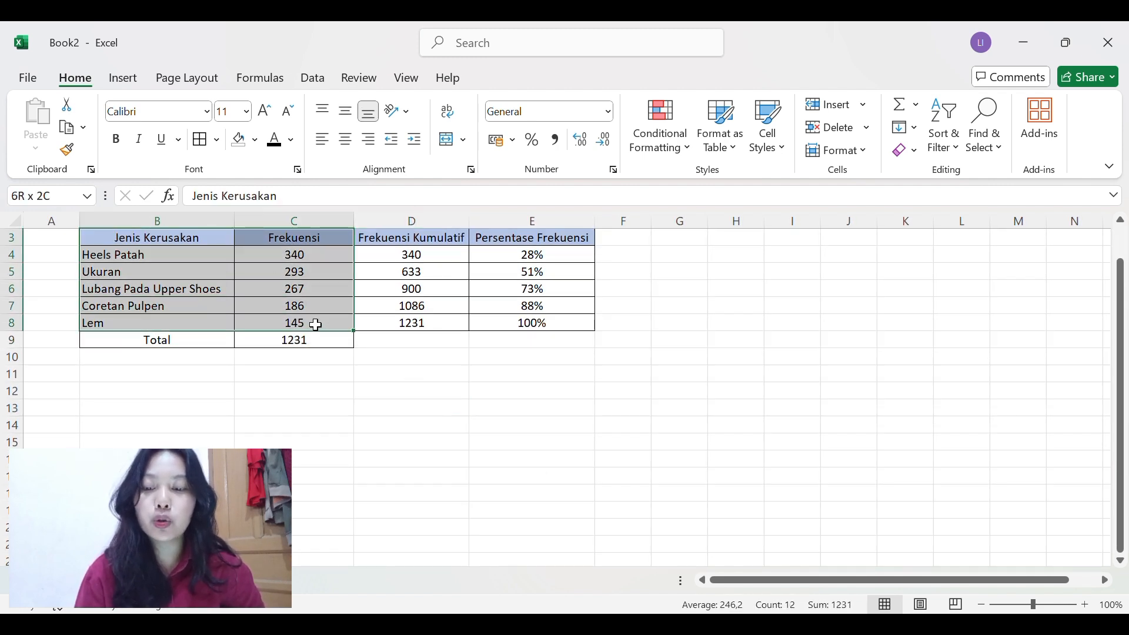
pyautogui.click(128, 78)
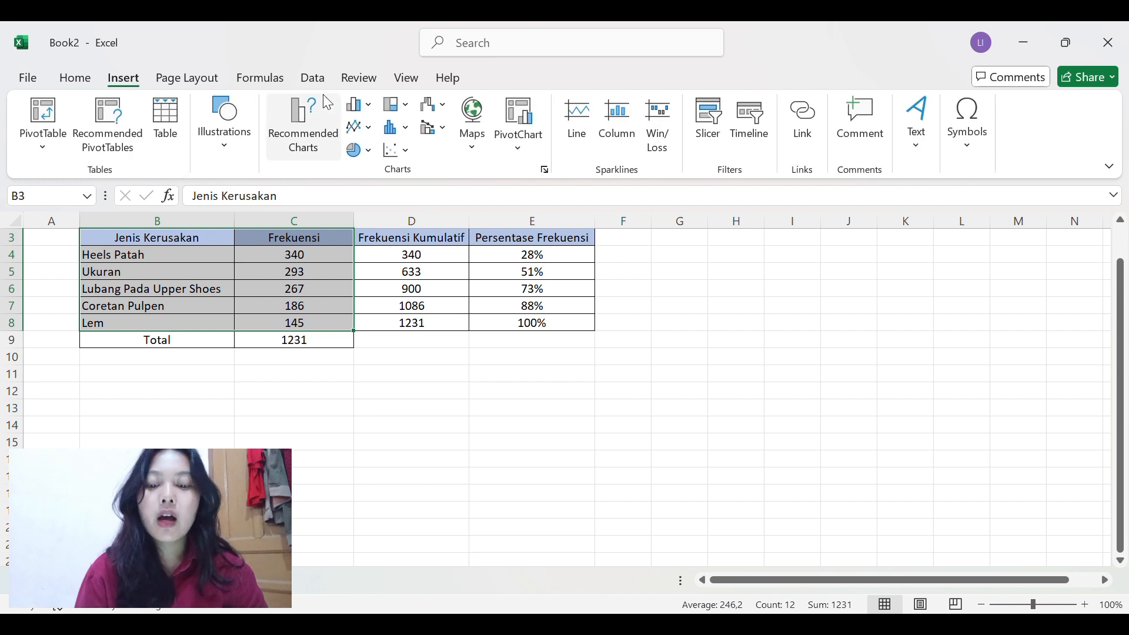
pyautogui.click(325, 117)
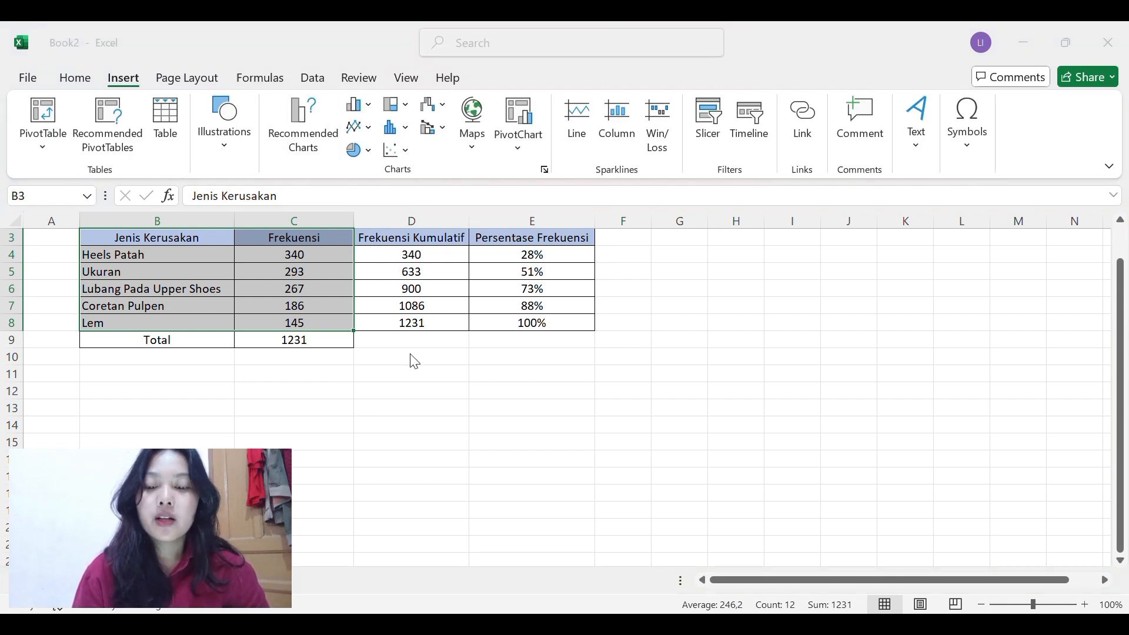
pyautogui.click(710, 556)
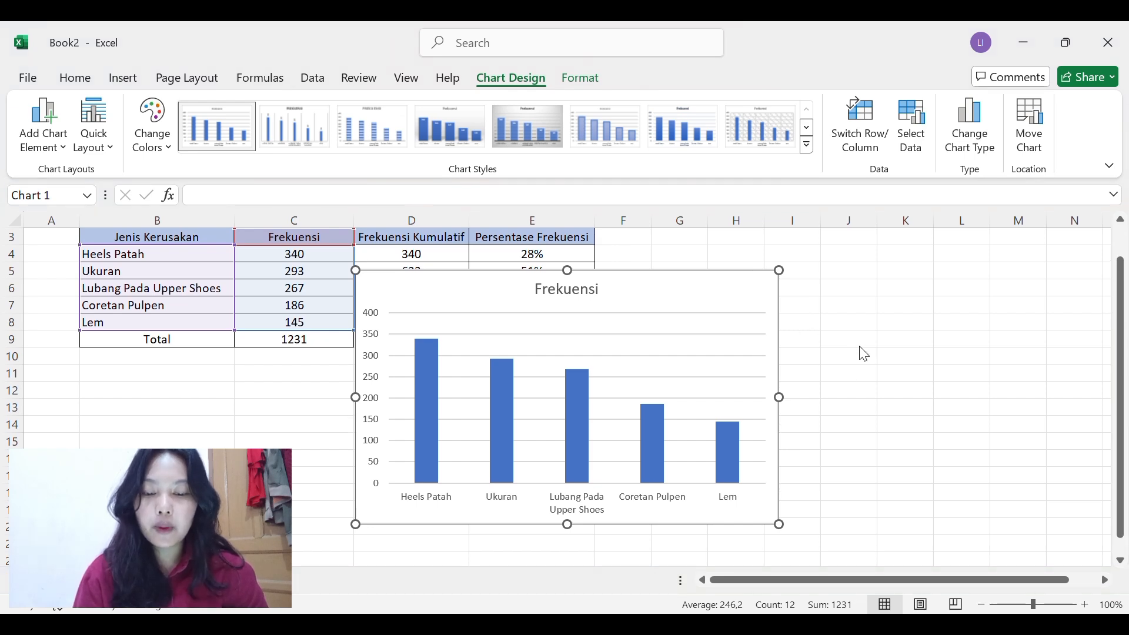
pyautogui.scroll(-1, 518, 375)
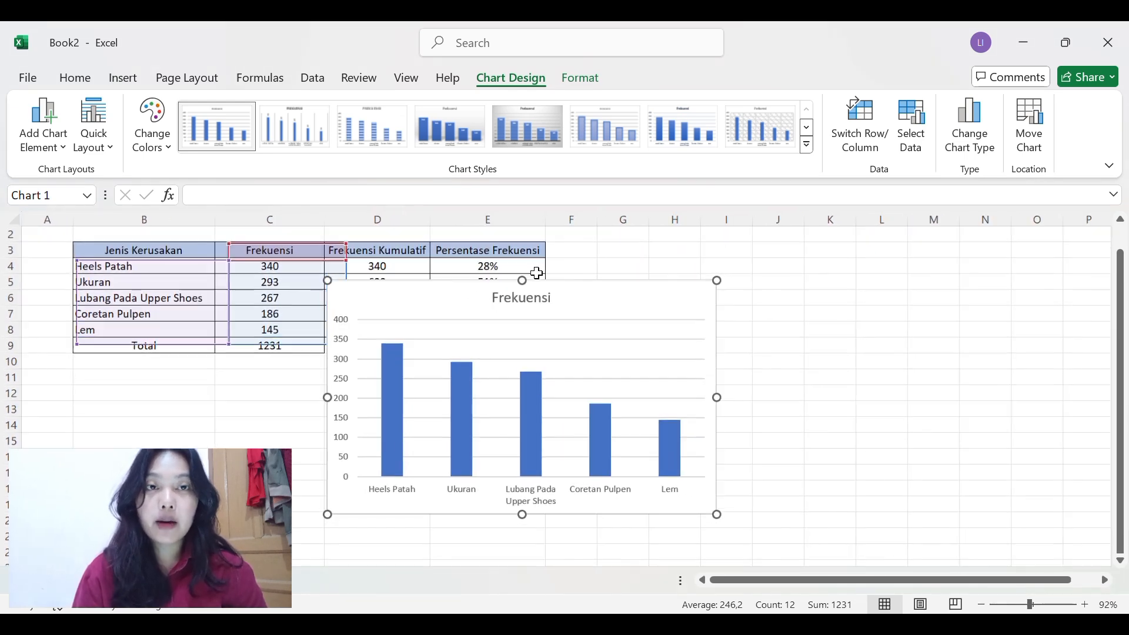
pyautogui.moveTo(459, 308); pyautogui.dragTo(698, 292)
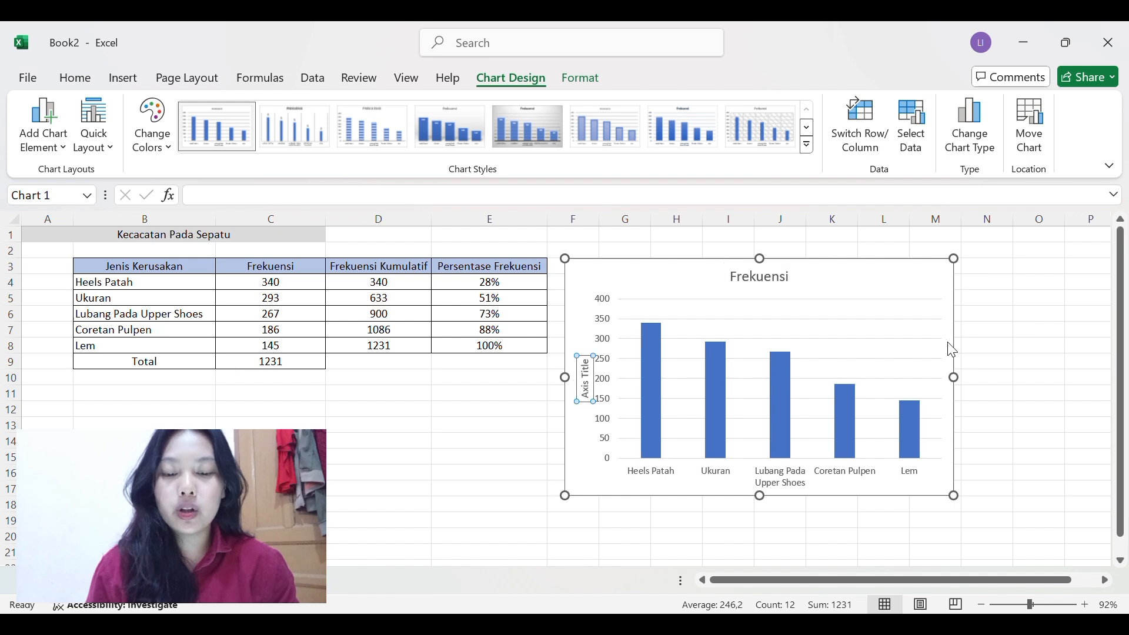
# - Give the chart a horizontal axis title reading "Jenis Kerusakan"
pyautogui.doubleClick(775, 476)
pyautogui.doubleClick(765, 476)
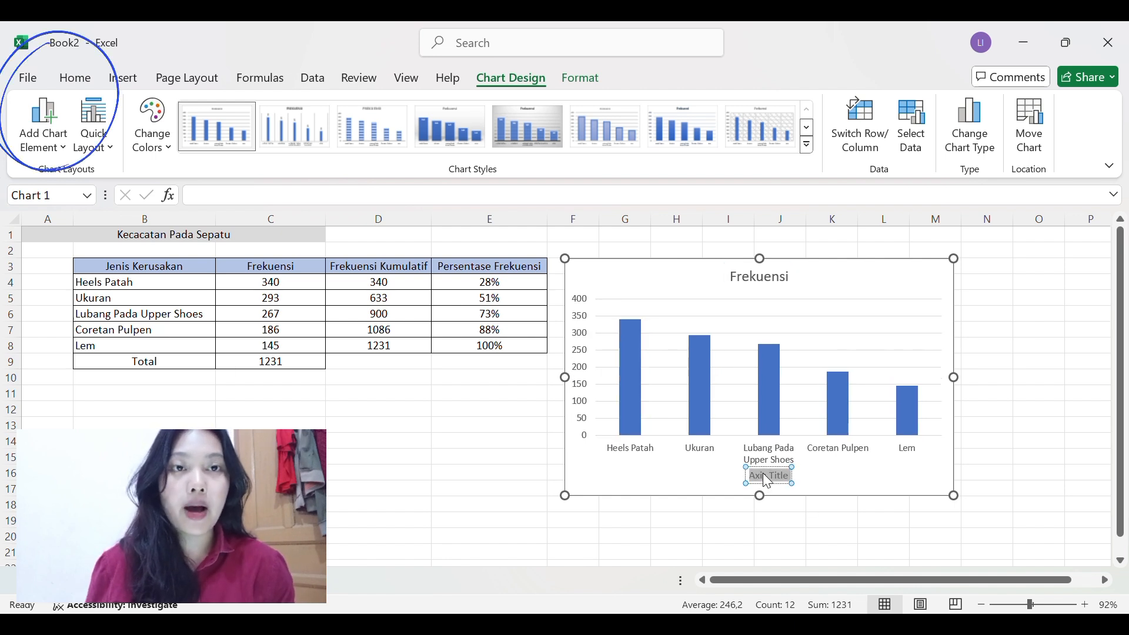
pyautogui.write('Jenis Kerusakan')
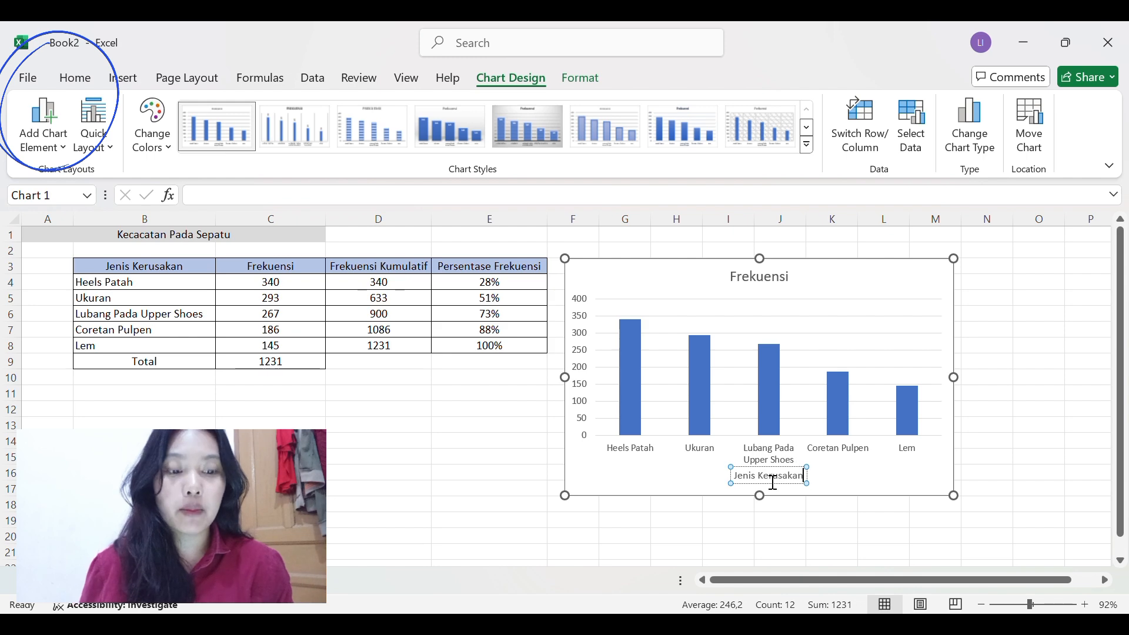
pyautogui.click(662, 481)
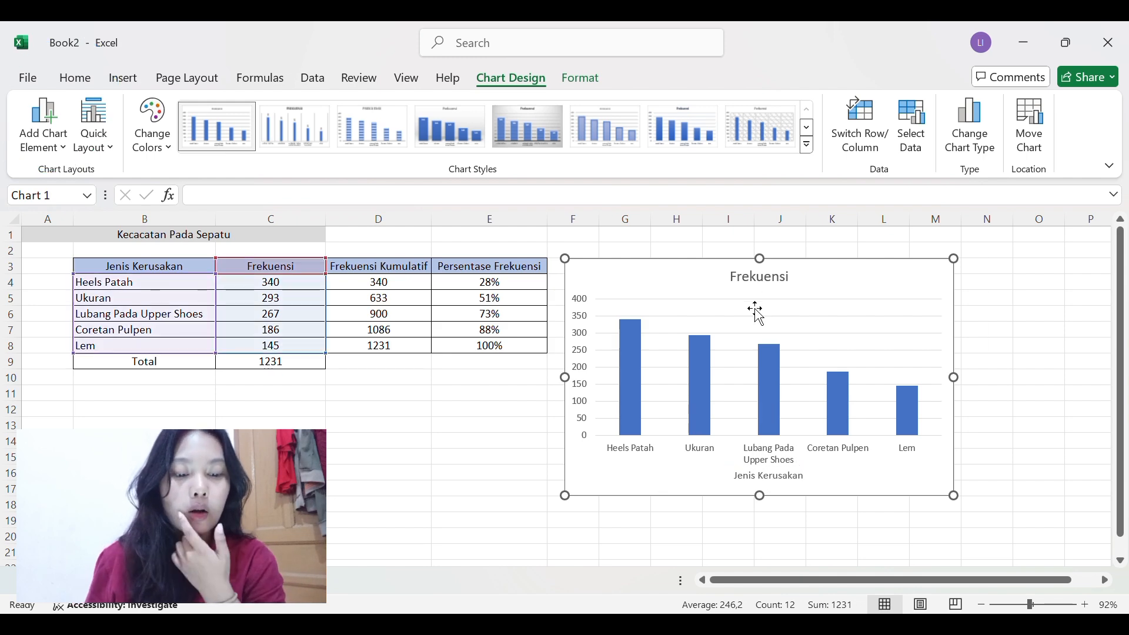
# - Change the chart title to "Frekuensi Kecacatan"
pyautogui.click(756, 277)
pyautogui.click(791, 290)
pyautogui.write('Ke')
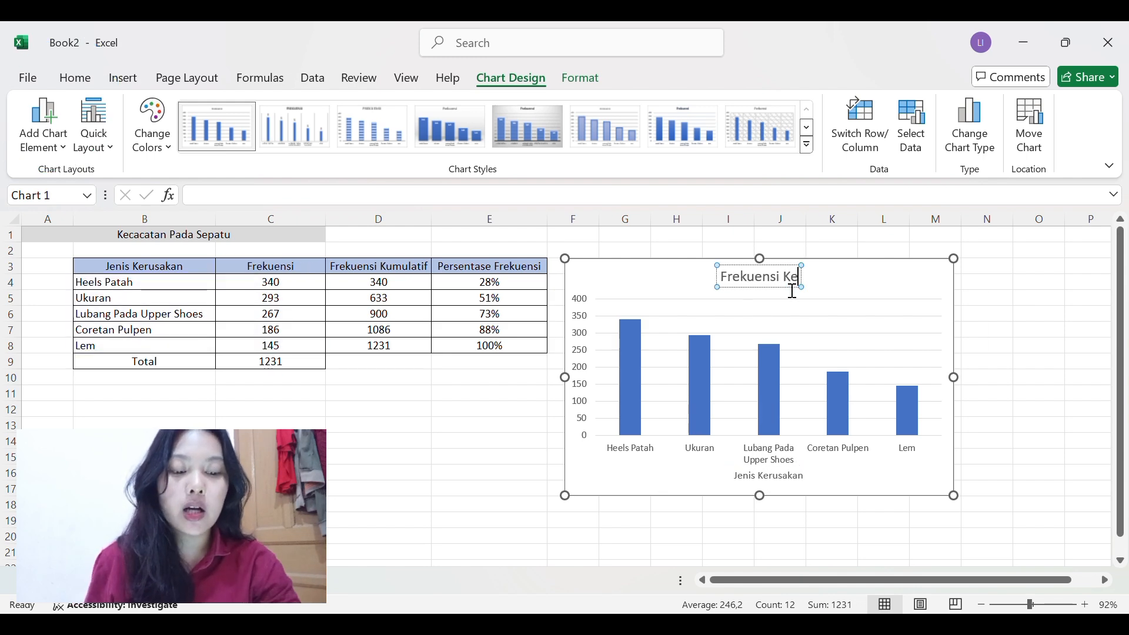
pyautogui.write('cacatan')
pyautogui.click(989, 456)
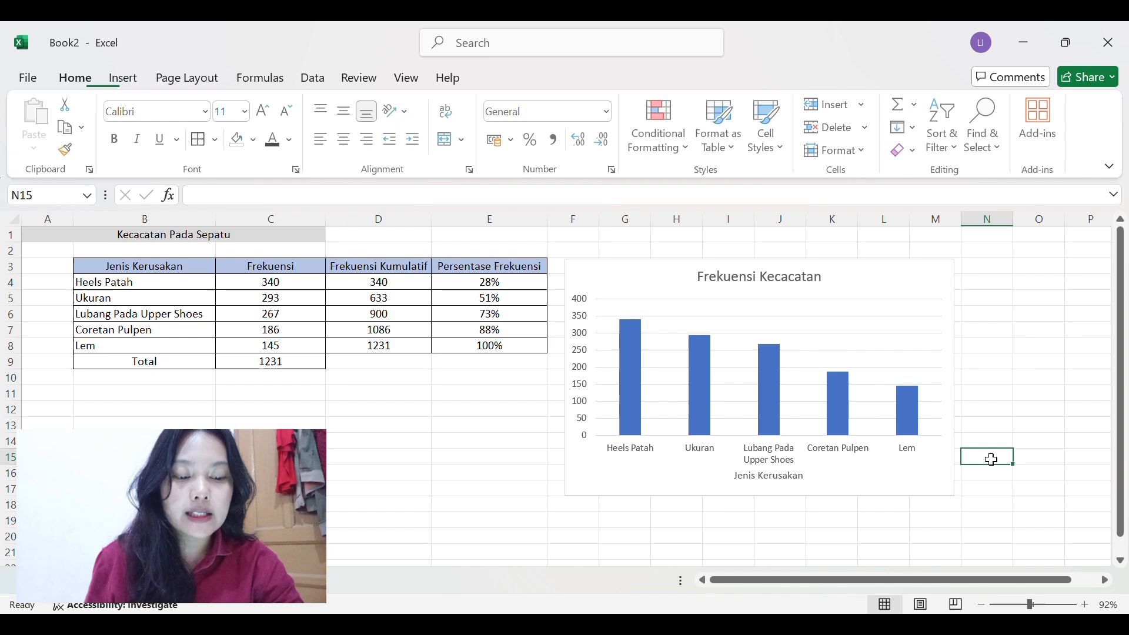
# - Add the Persentase Frekuensi values as a second data series in the Frekuensi Kecacatan chart
pyautogui.click(899, 294)
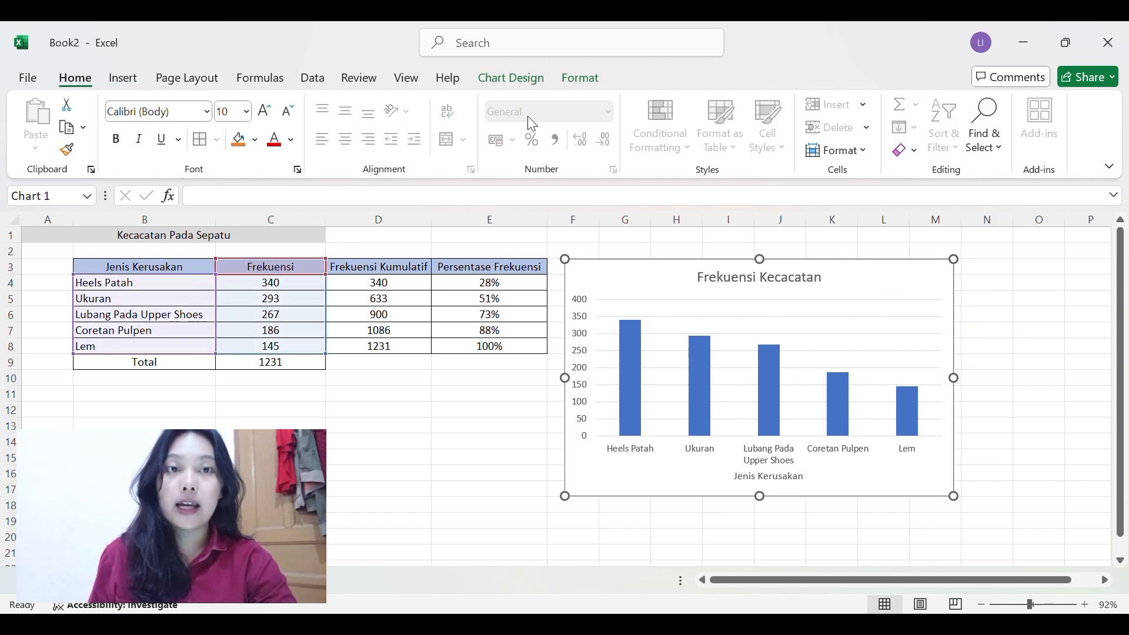
pyautogui.click(511, 78)
# - Try to select the tiny Persentase Frekuensi bars near Lem in the chart
pyautogui.click(878, 460)
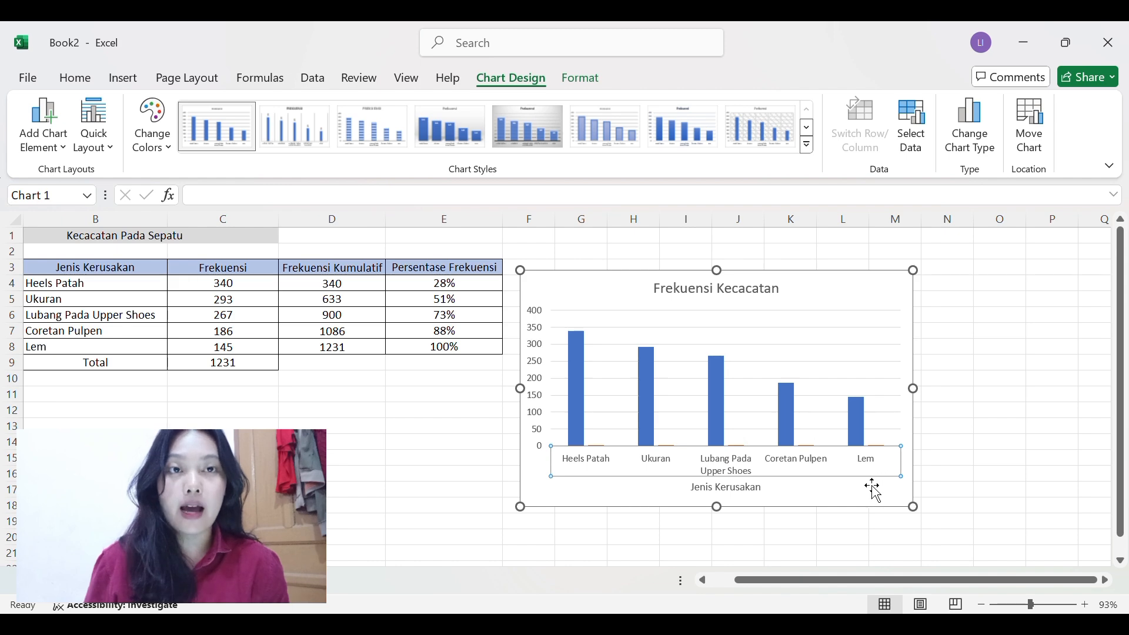
pyautogui.click(887, 448)
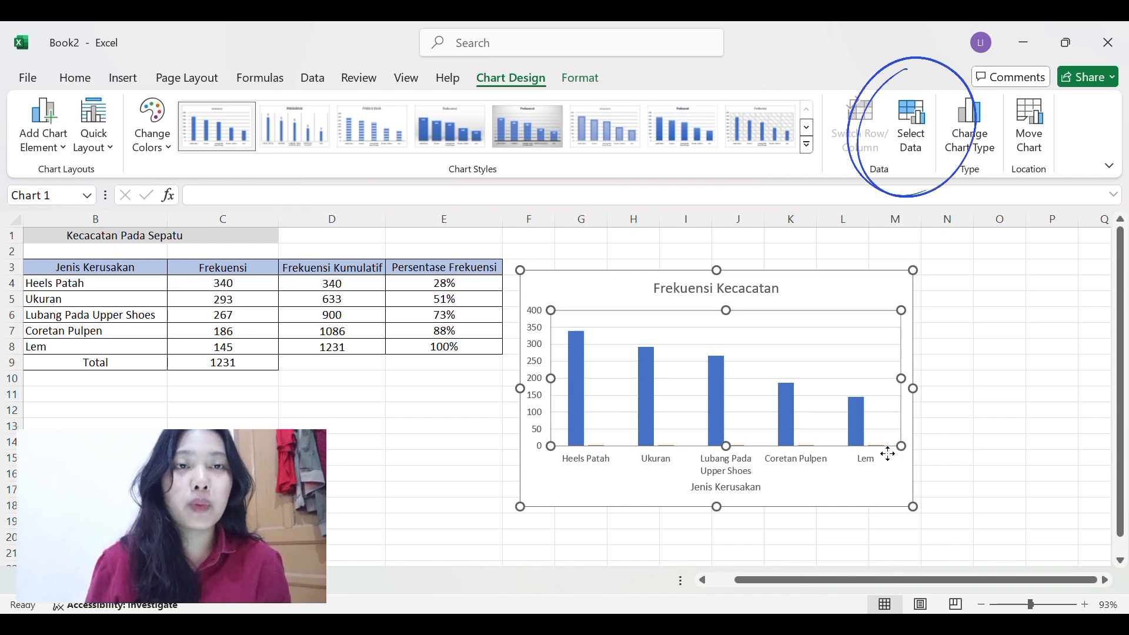
pyautogui.scroll(5, 906, 454)
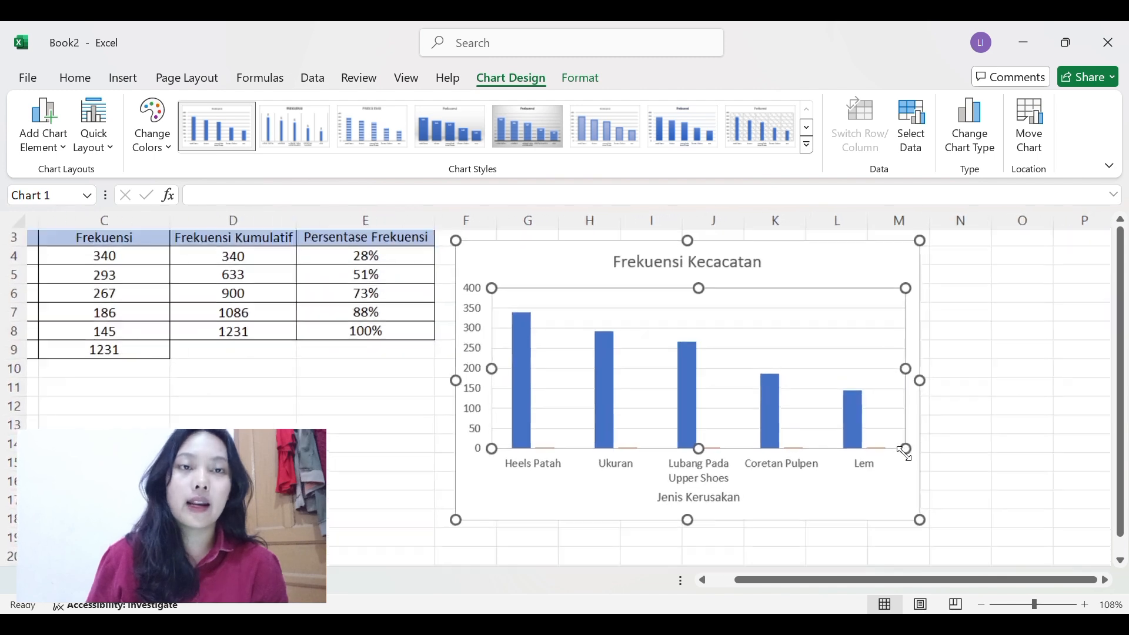
pyautogui.scroll(-5, 905, 454)
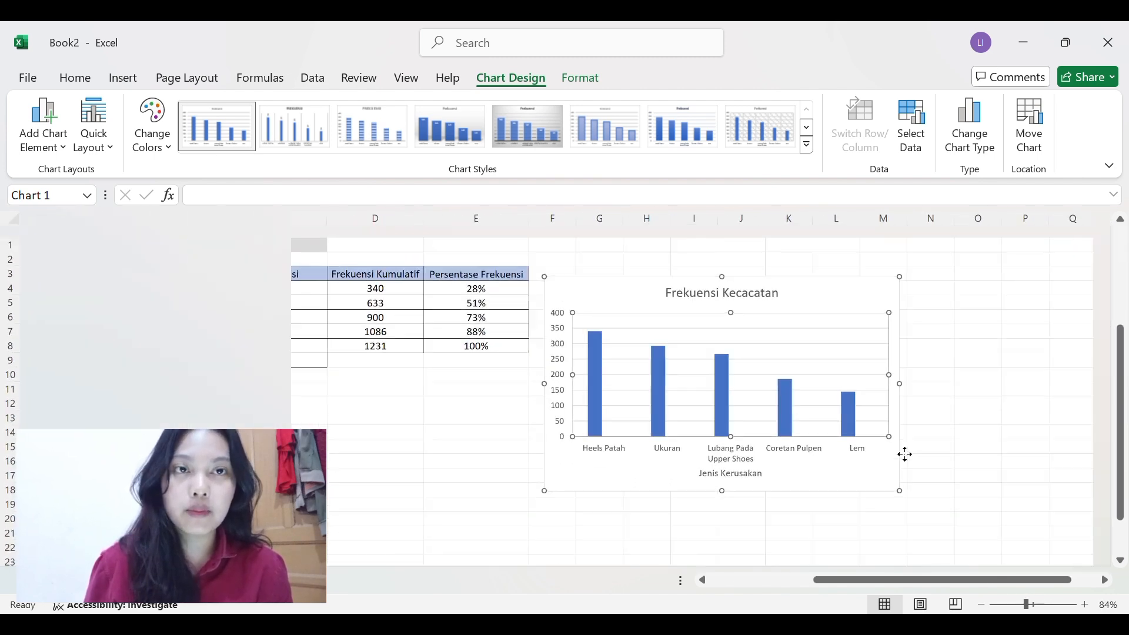
pyautogui.click(911, 473)
pyautogui.click(849, 392)
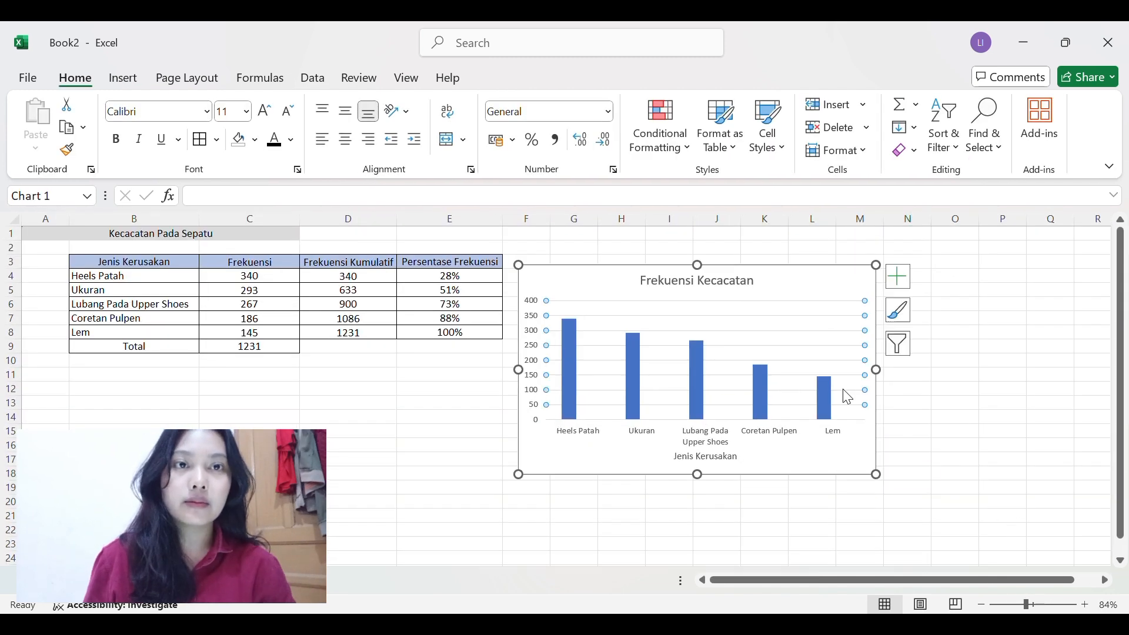
# - Open the chart's Select Data settings to review its data series, and reselect the chart
pyautogui.click(511, 78)
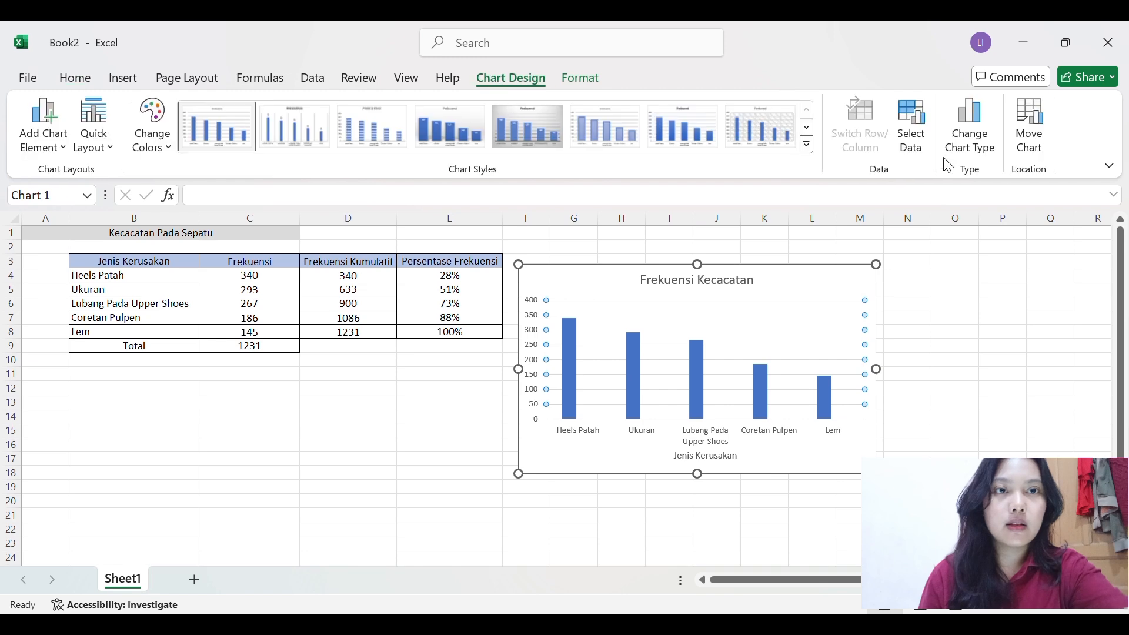
pyautogui.click(912, 148)
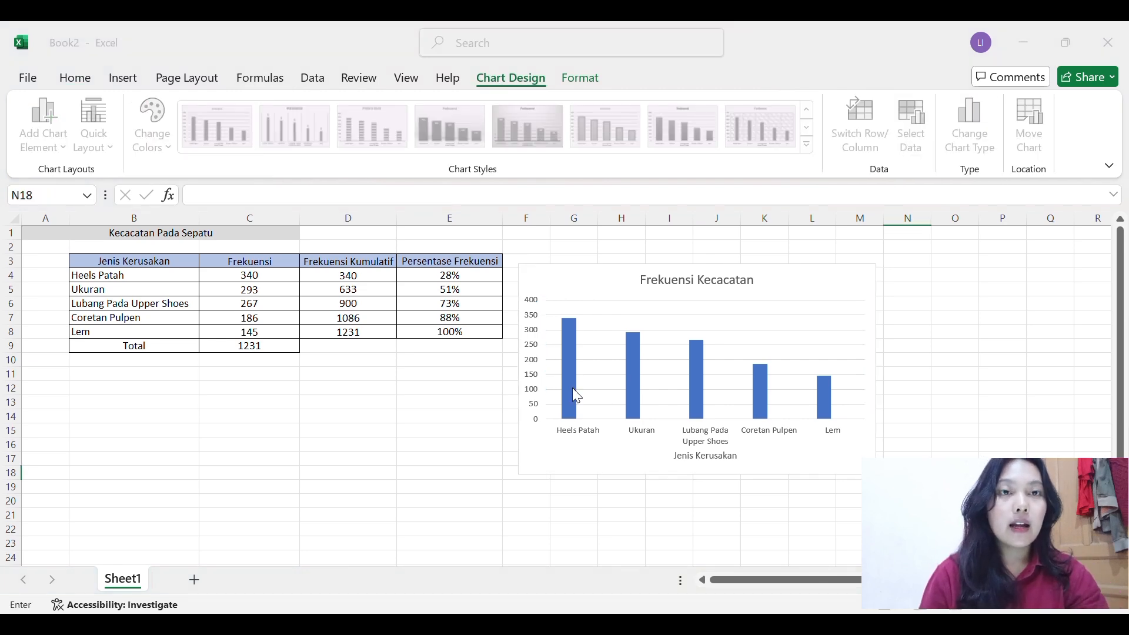
pyautogui.click(712, 455)
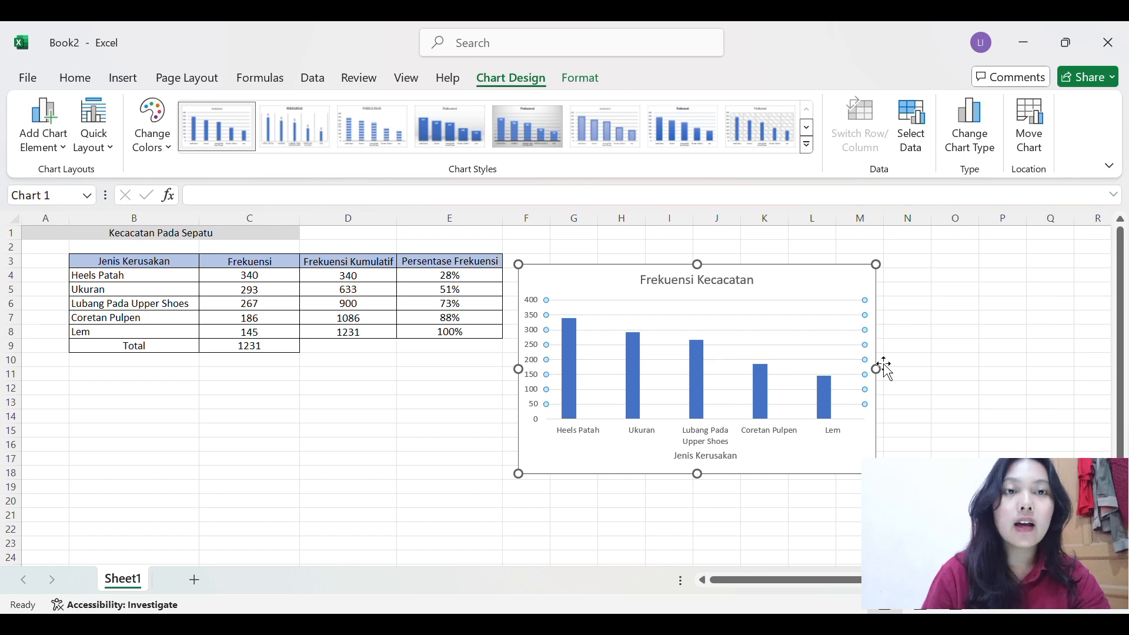
pyautogui.click(889, 388)
pyautogui.click(830, 464)
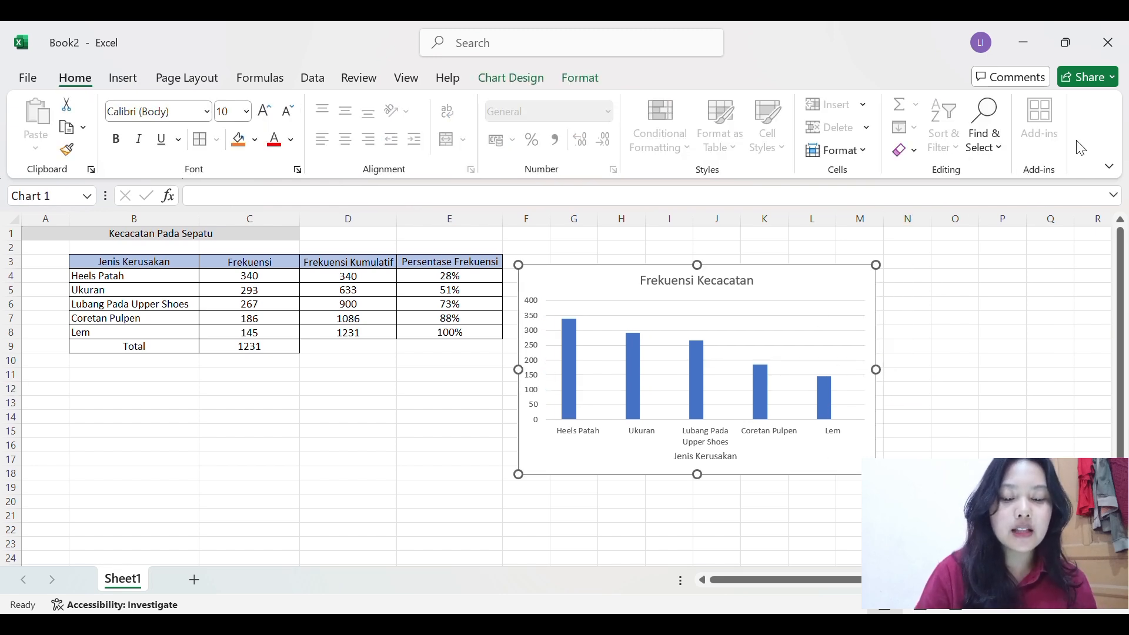
# - Examine the base of the chart's columns up close for the small Persentase Frekuensi bars
pyautogui.scroll(10, 788, 335)
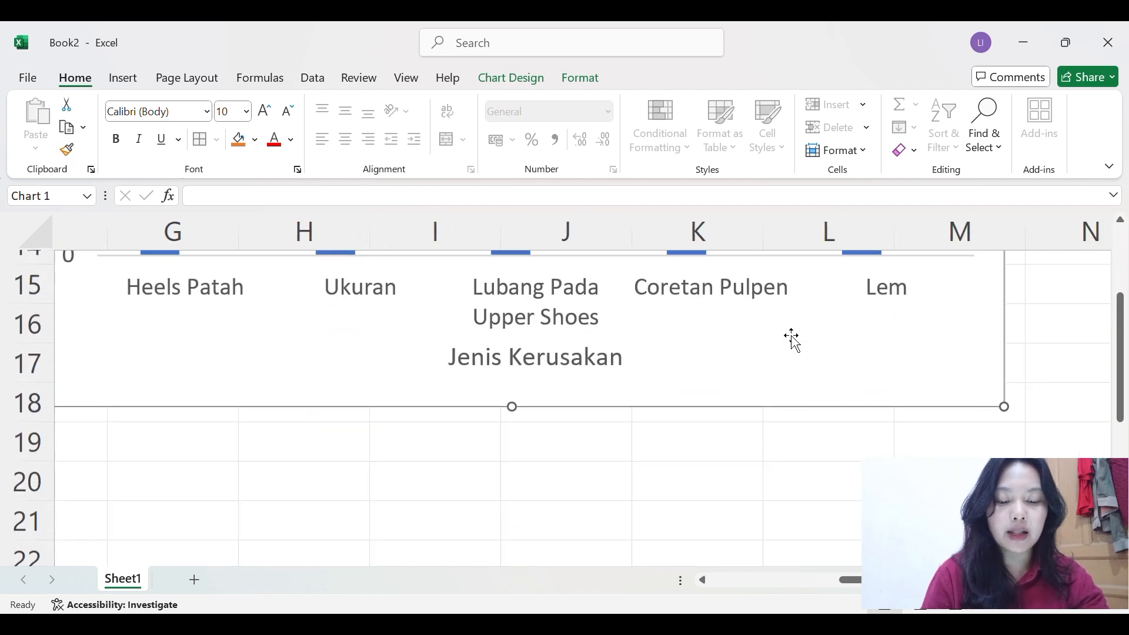
pyautogui.scroll(2, 791, 336)
pyautogui.hscroll(1, 790, 338)
pyautogui.scroll(5, 790, 338)
pyautogui.hscroll(-1, 789, 337)
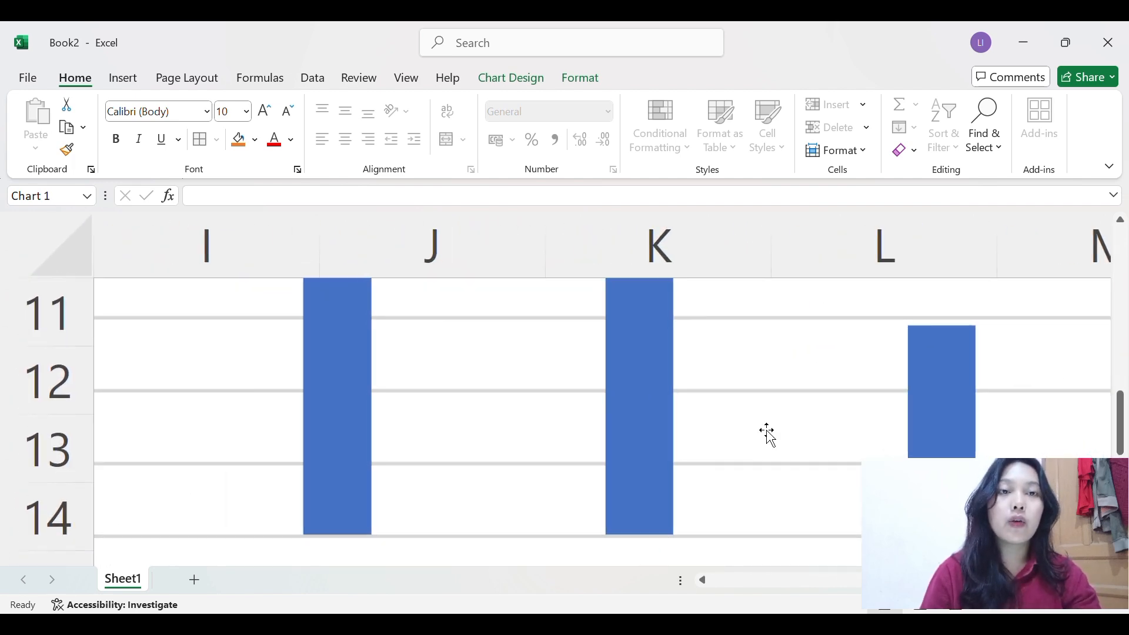
pyautogui.scroll(-1, 769, 435)
pyautogui.scroll(-8, 769, 435)
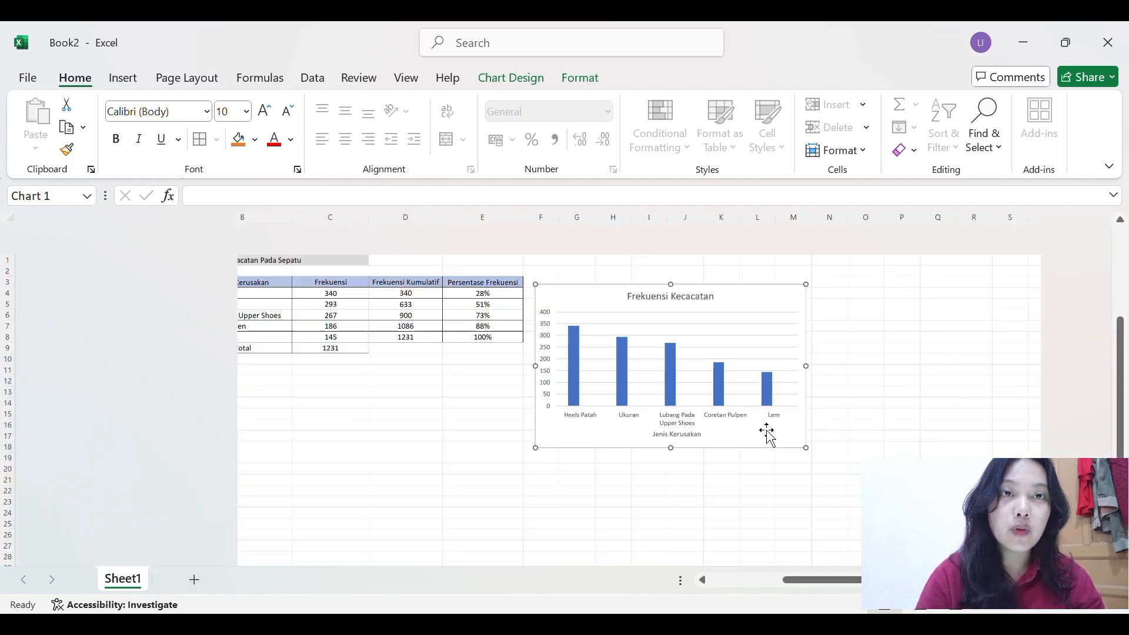
pyautogui.scroll(5, 768, 435)
pyautogui.scroll(-5, 769, 435)
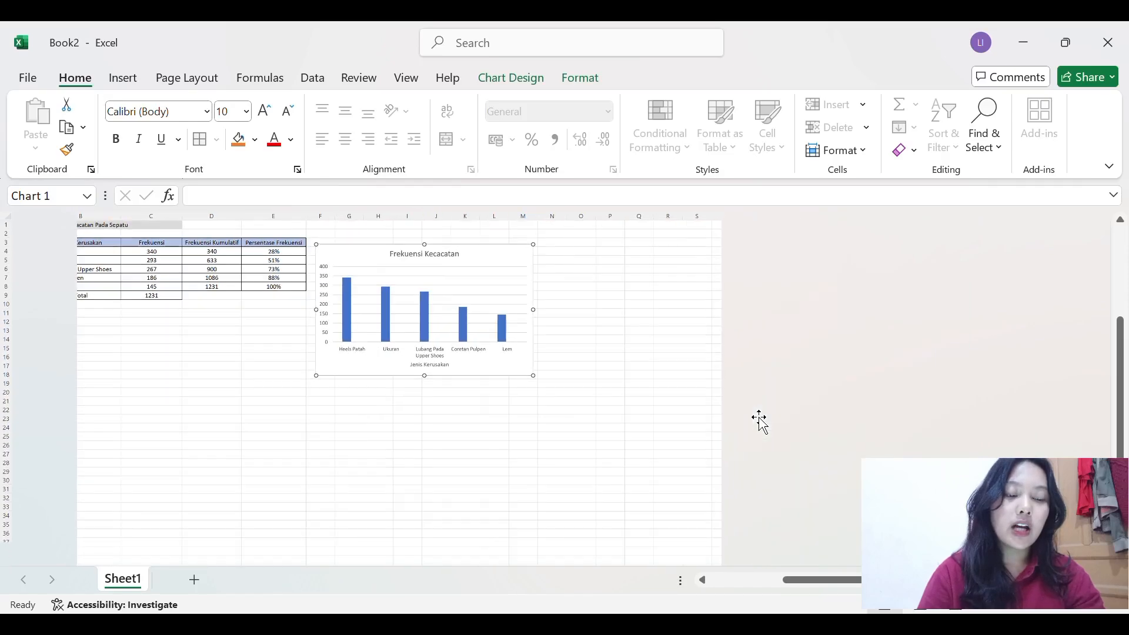
# - Change the chart to a combination with Frekuensi as columns and the Persentase Frekuensi series as a line on the secondary axis
pyautogui.scroll(3, 577, 347)
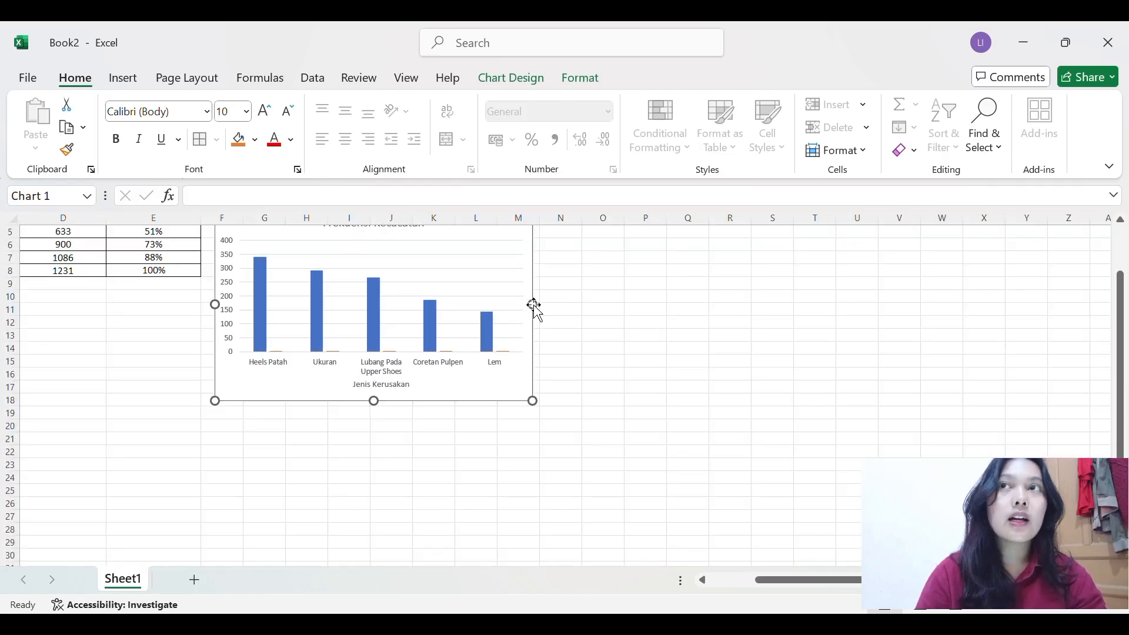
pyautogui.click(444, 359)
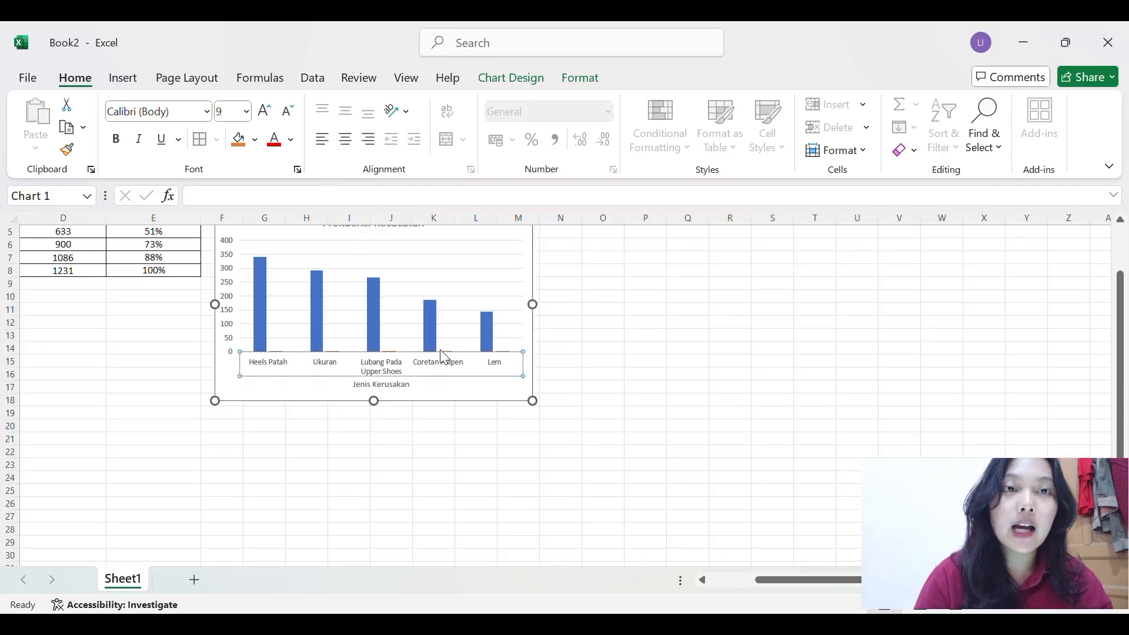
pyautogui.doubleClick(445, 351)
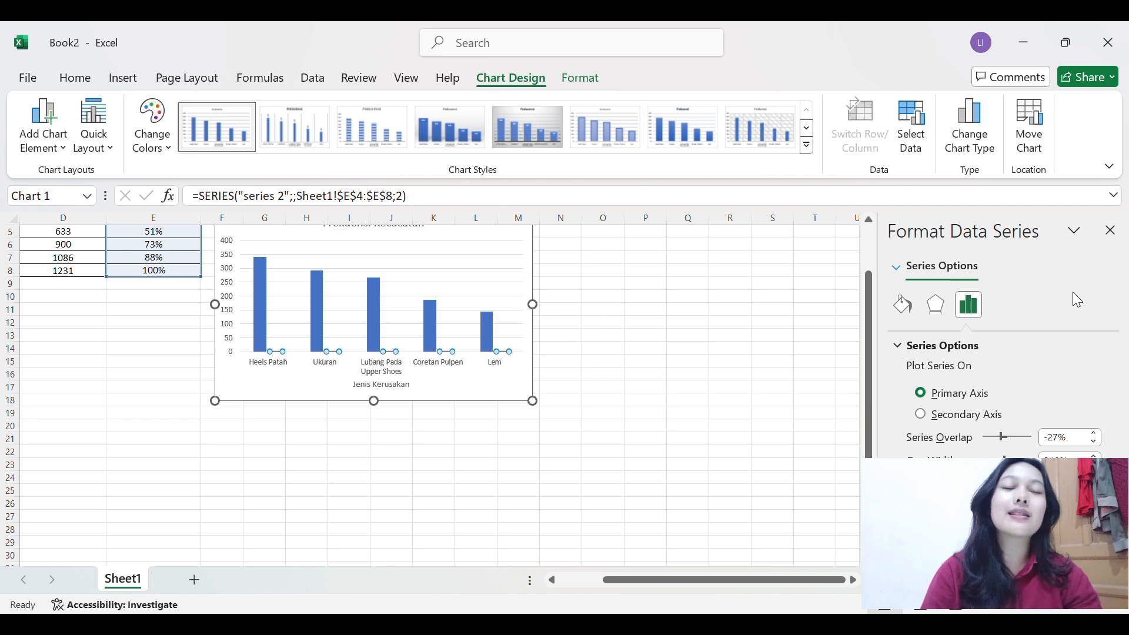
pyautogui.click(965, 159)
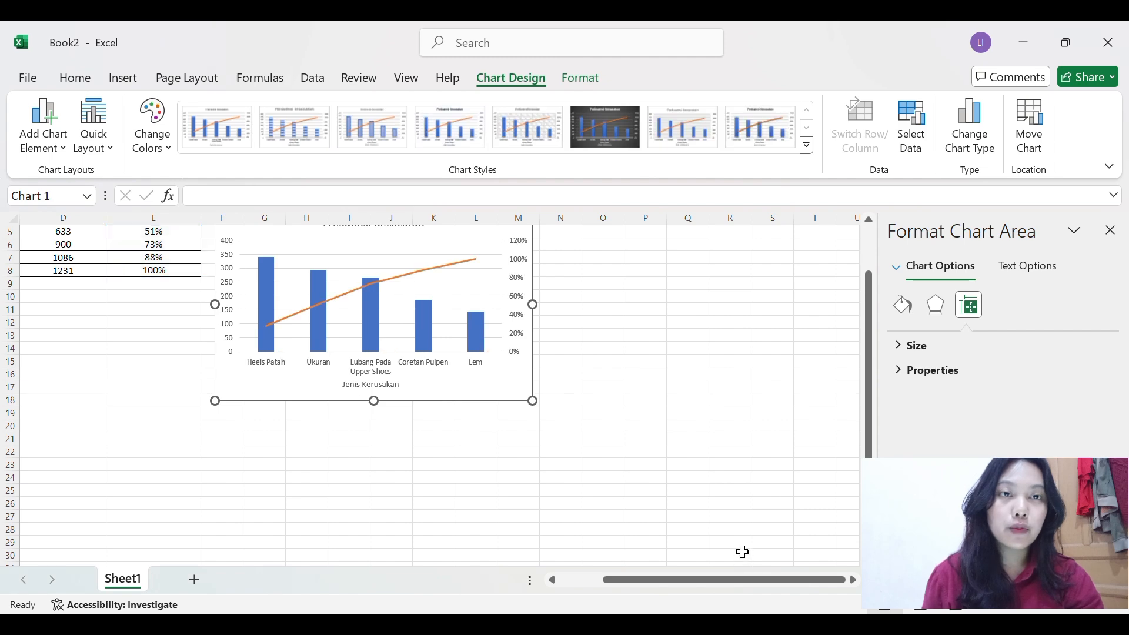
pyautogui.keyDown('ctrl'); pyautogui.scroll(-5, 657, 402); pyautogui.keyUp('ctrl')
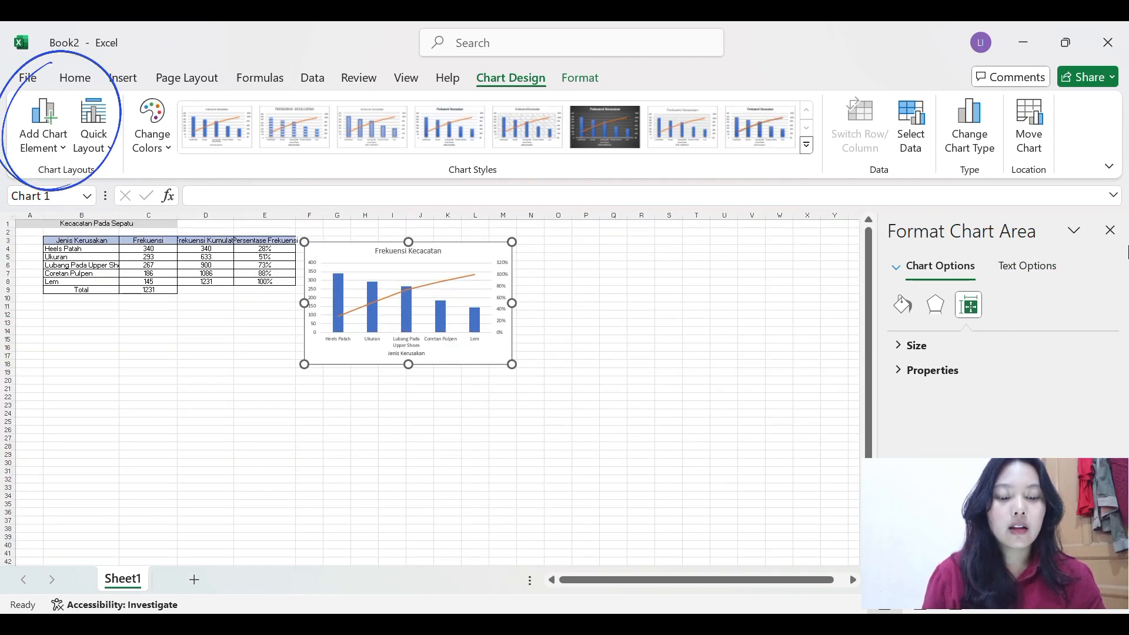
pyautogui.click(1110, 230)
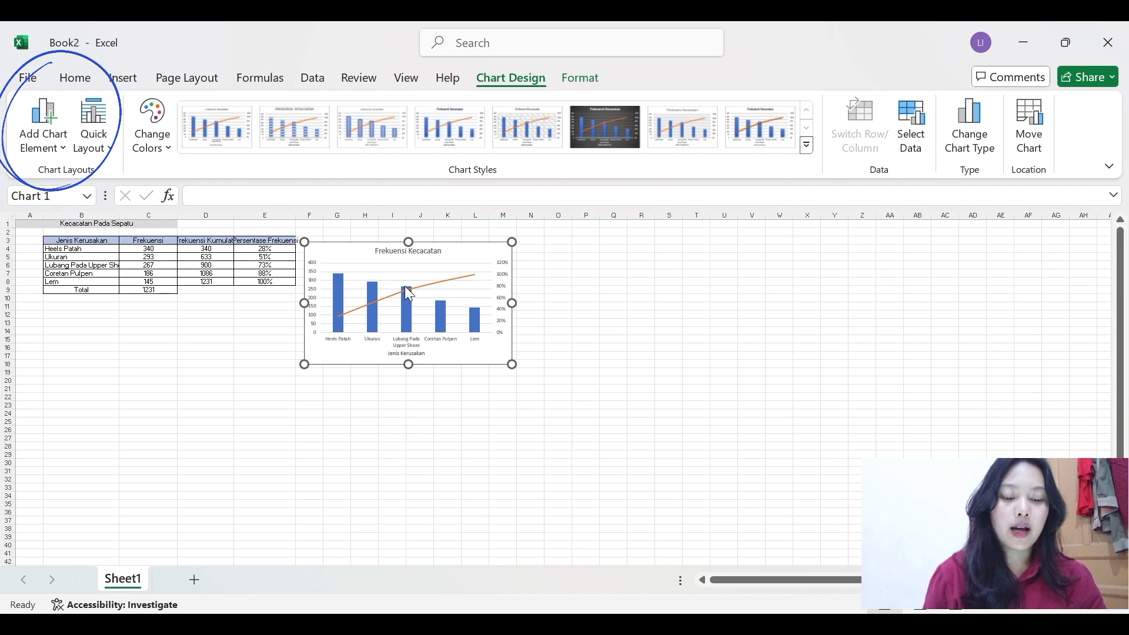
# - Add data labels showing the percentages to the Persentase Frekuensi line, and deselect the chart
pyautogui.keyDown('ctrl'); pyautogui.scroll(4, 405, 286); pyautogui.keyUp('ctrl')
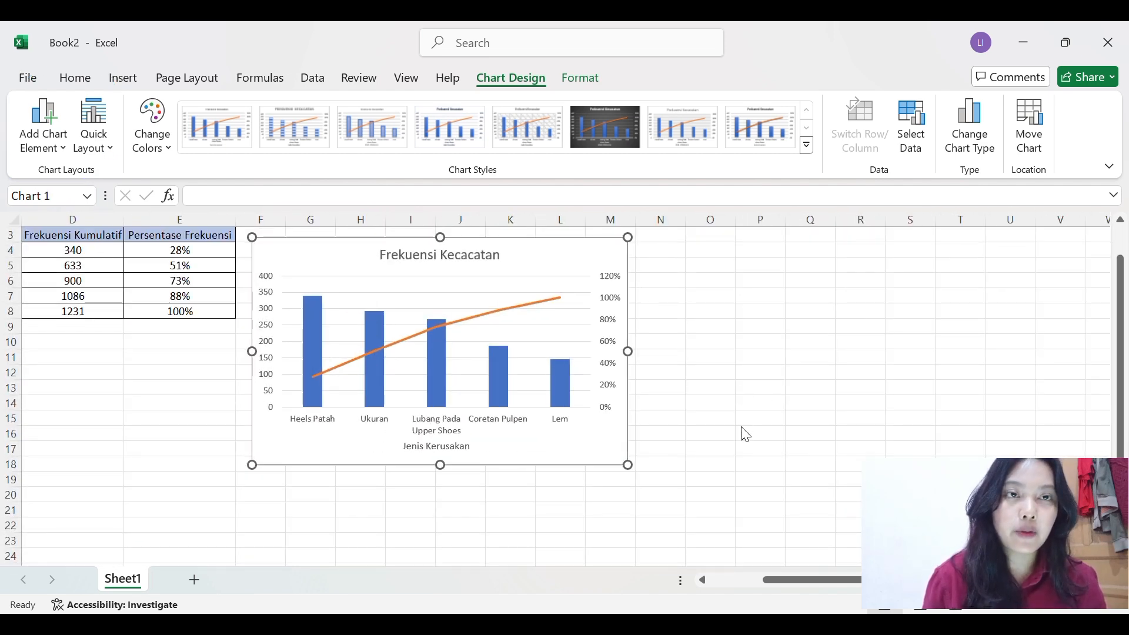
pyautogui.click(538, 303)
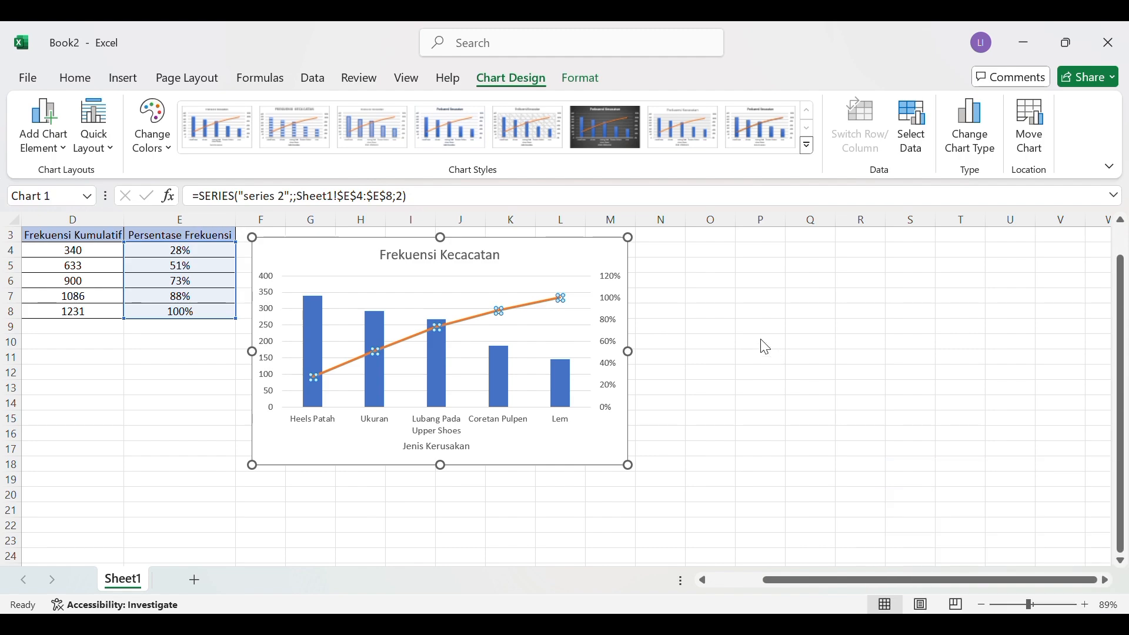
pyautogui.click(859, 417)
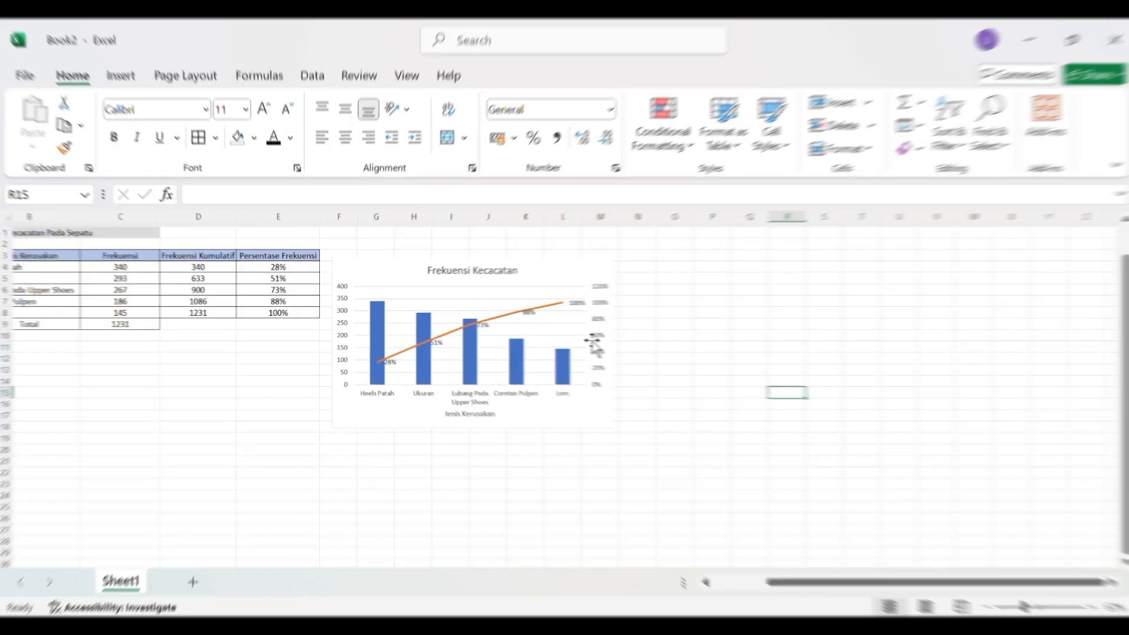